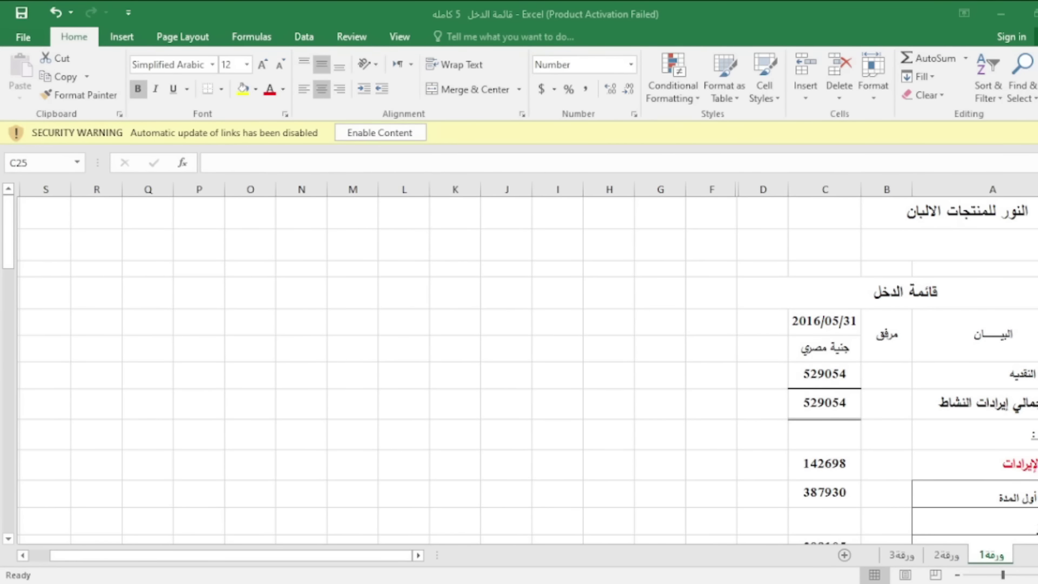
Enable the workbook's blocked content so that automatic link updates are allowed
{"action": "left_click", "coordinate": [1023, 372]}
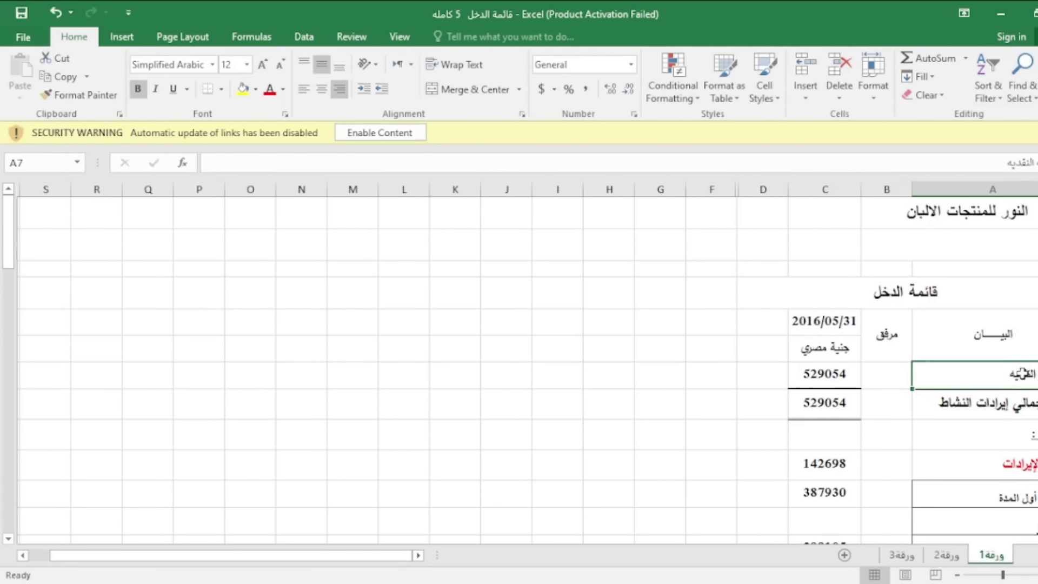
{"action": "left_click", "coordinate": [406, 133]}
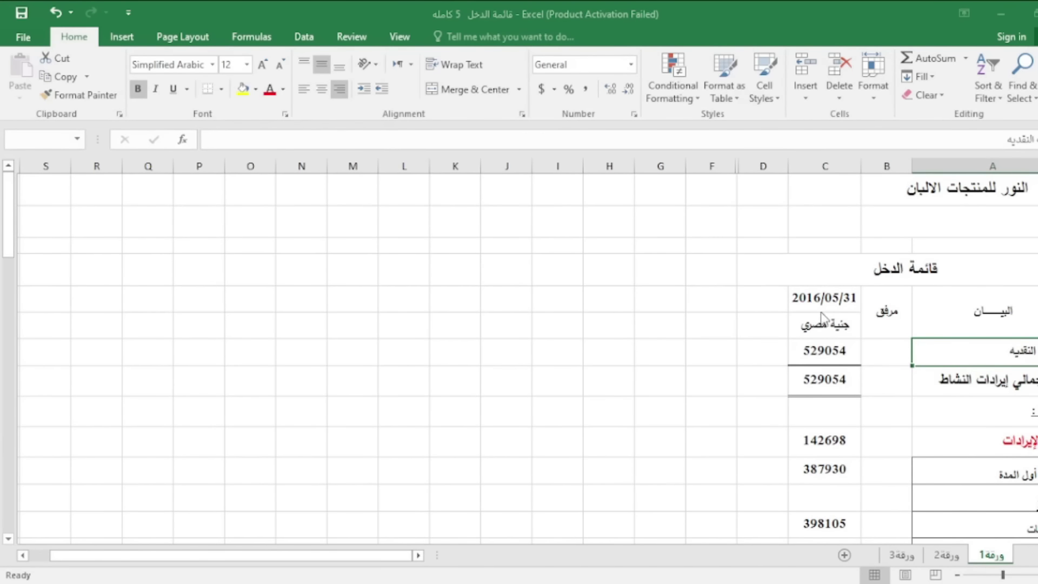
{"action": "left_click", "coordinate": [515, 268]}
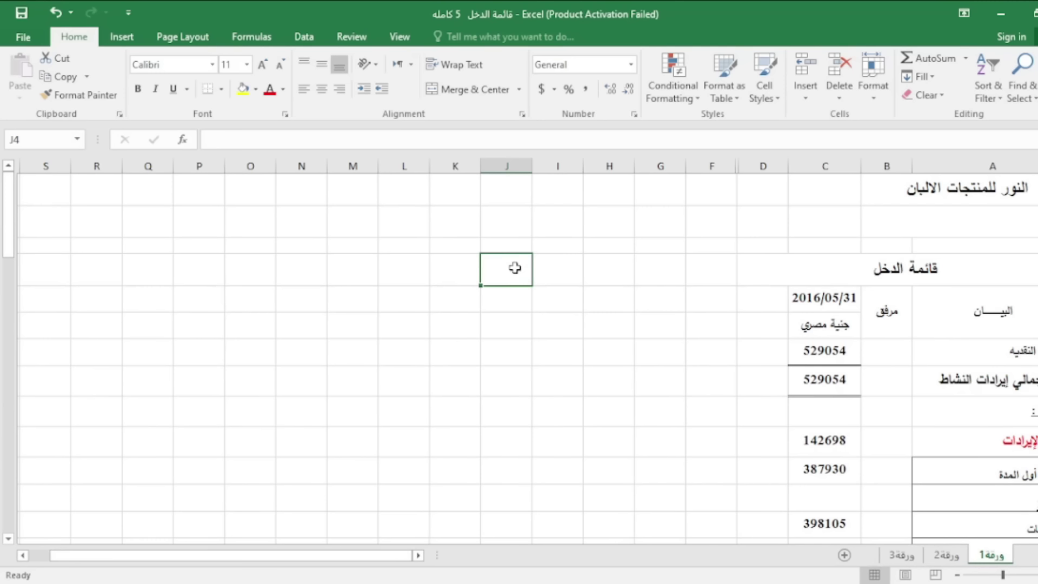
{"action": "key", "text": "Right"}
{"action": "key", "text": "Right"}
{"action": "key", "text": "Right"}
{"action": "key", "text": "Right"}
{"action": "key", "text": "Right"}
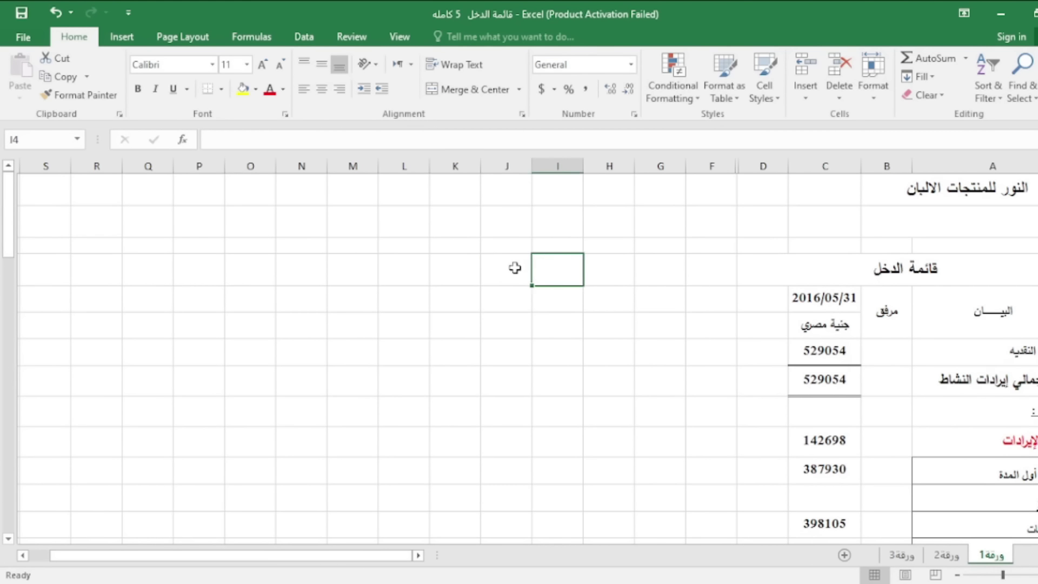
{"action": "key", "text": "Left"}
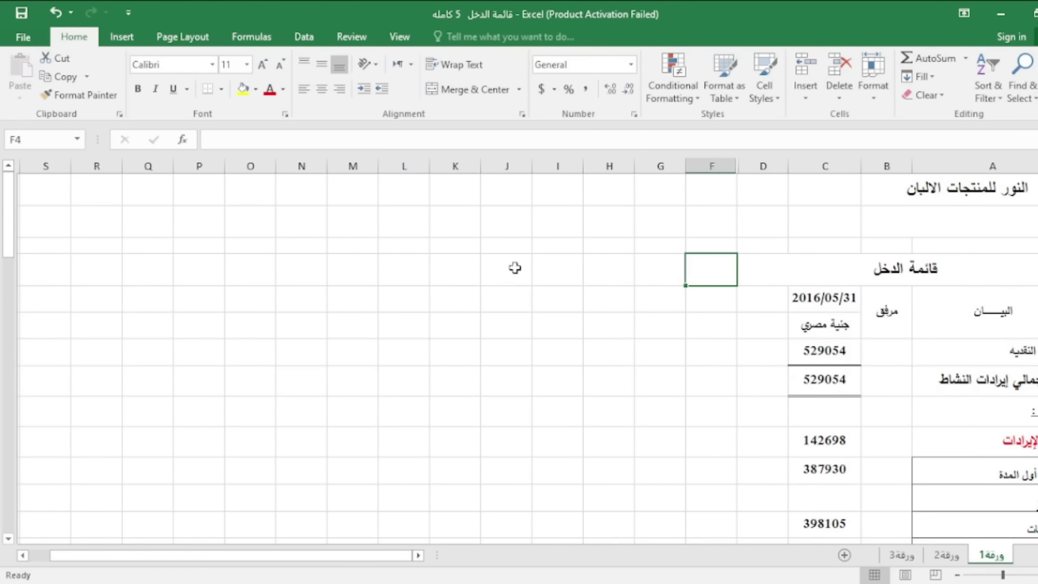
Insert two blank rows between the first revenue row and the total activity revenues row of the income statement
{"action": "left_click_drag", "start_coordinate": [1035, 351], "coordinate": [1036, 381]}
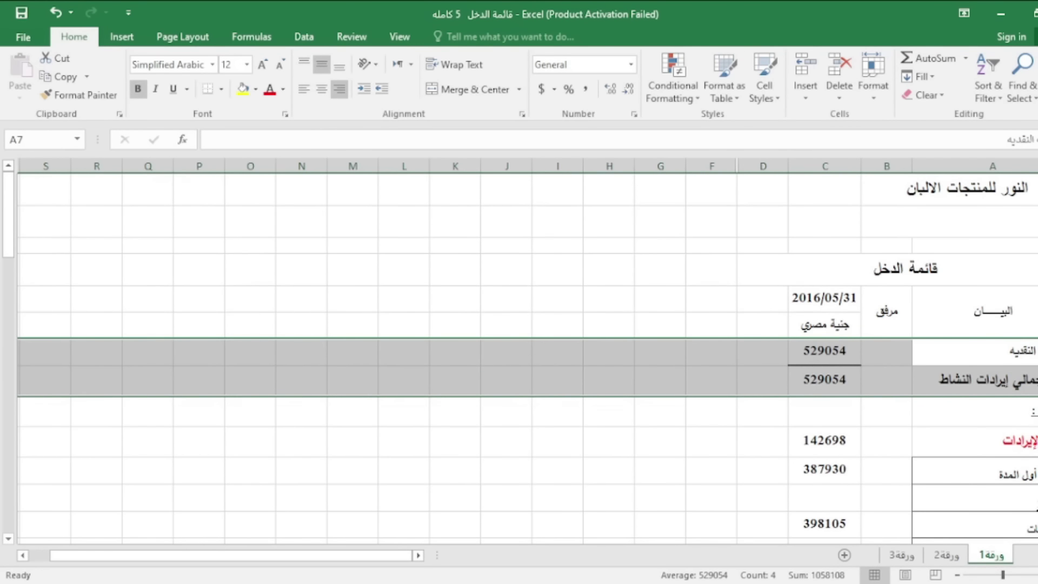
{"action": "key", "text": "ctrl+shift+equal"}
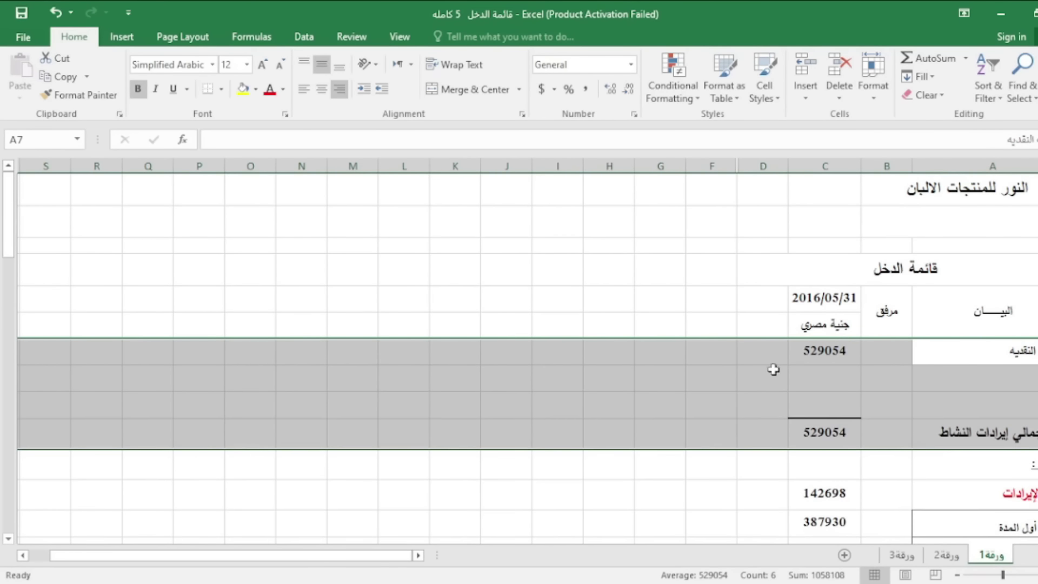
Enter 1000000 in cell D7, beside the amount of the first revenue row
{"action": "left_click", "coordinate": [734, 350]}
{"action": "left_click", "coordinate": [737, 351]}
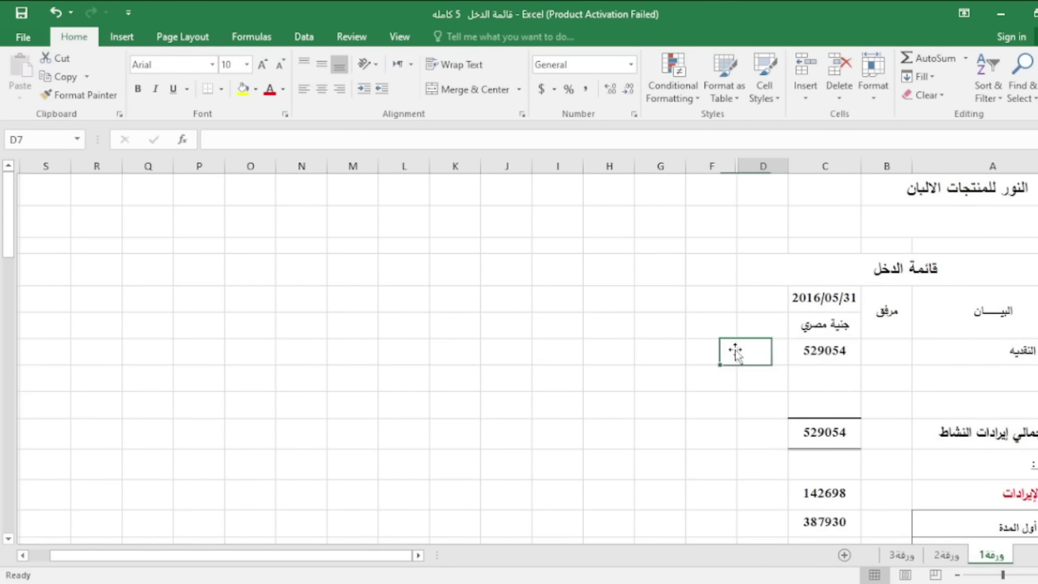
{"action": "type", "text": "100000"}
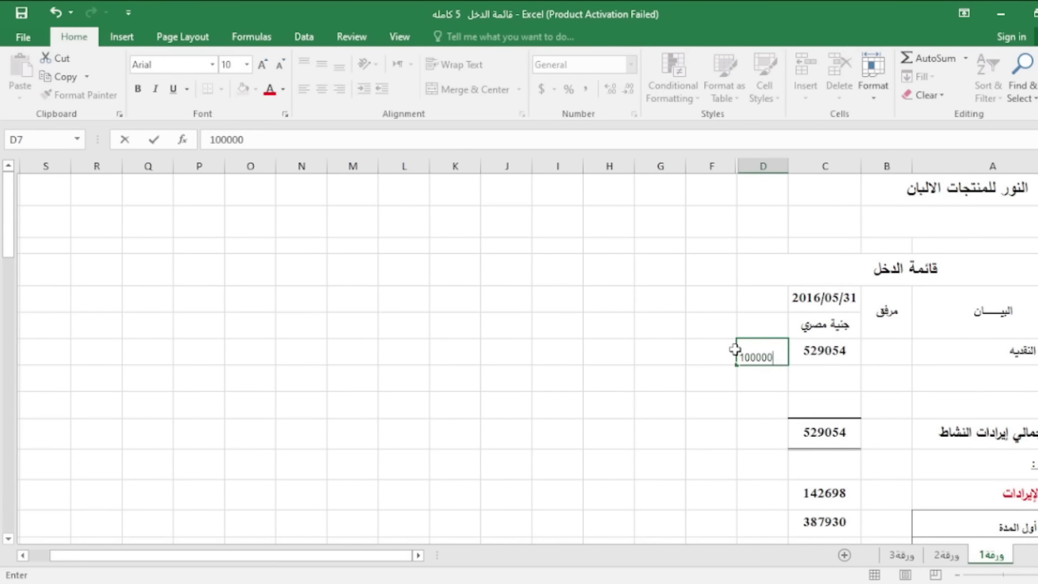
{"action": "type", "text": "0"}
{"action": "key", "text": "Return"}
{"action": "left_click", "coordinate": [735, 349]}
{"action": "key", "text": "Return"}
{"action": "left_click", "coordinate": [735, 349]}
{"action": "key", "text": "Return"}
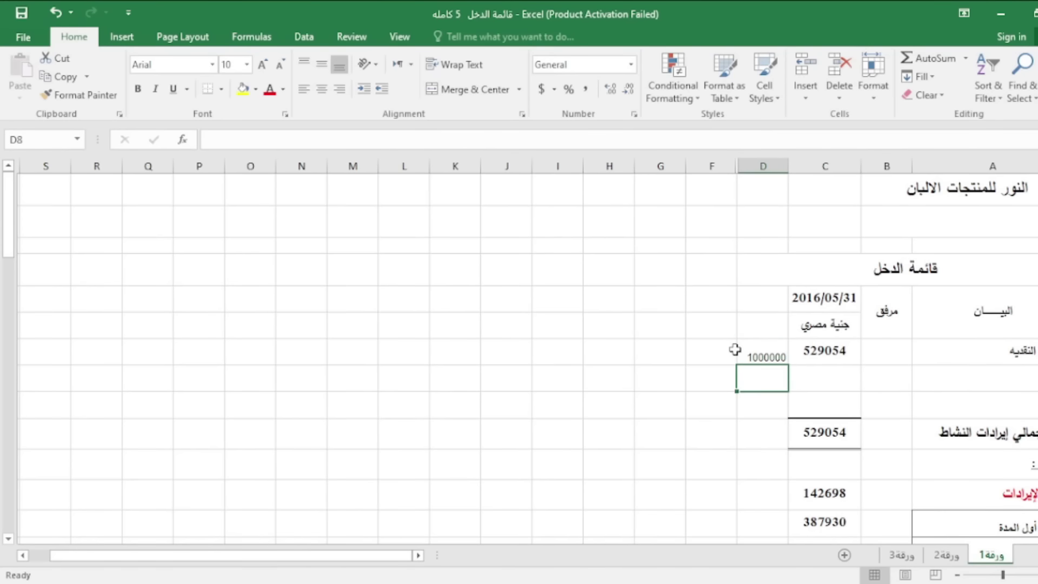
Label the new row under the first revenue item in cell A8 with a text ending in "مبيعات"
{"action": "key", "text": "Right"}
{"action": "key", "text": "Right"}
{"action": "key", "text": "Right"}
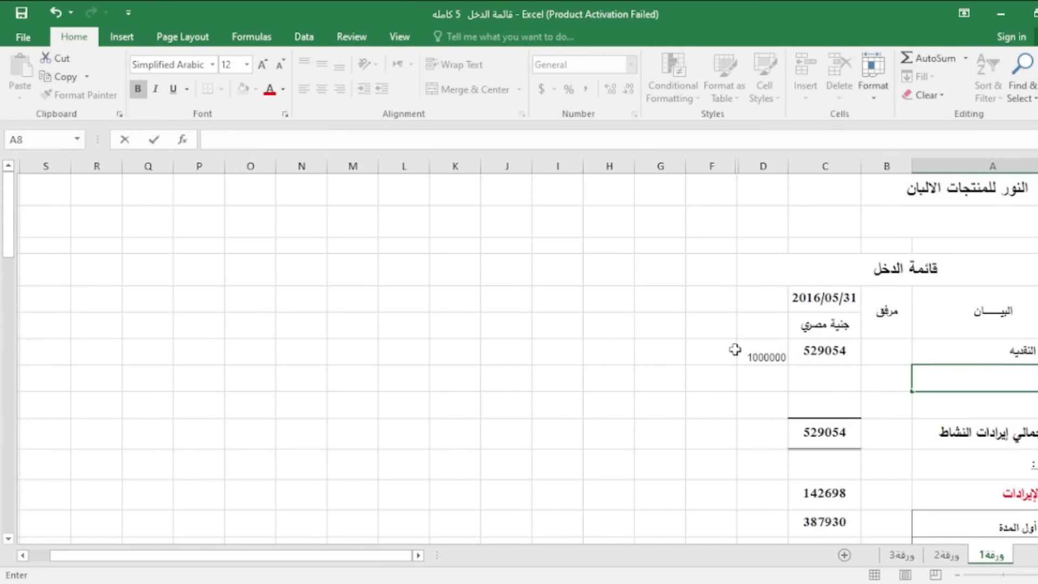
{"action": "type", "text": "v],hj"}
{"action": "key", "text": "BackSpace"}
{"action": "key", "text": "BackSpace"}
{"action": "key", "text": "BackSpace"}
{"action": "key", "text": "BackSpace"}
{"action": "key", "text": "BackSpace"}
{"action": "key", "text": "BackSpace"}
{"action": "type", "text": "مبيعات"}
{"action": "key", "text": "Tab"}
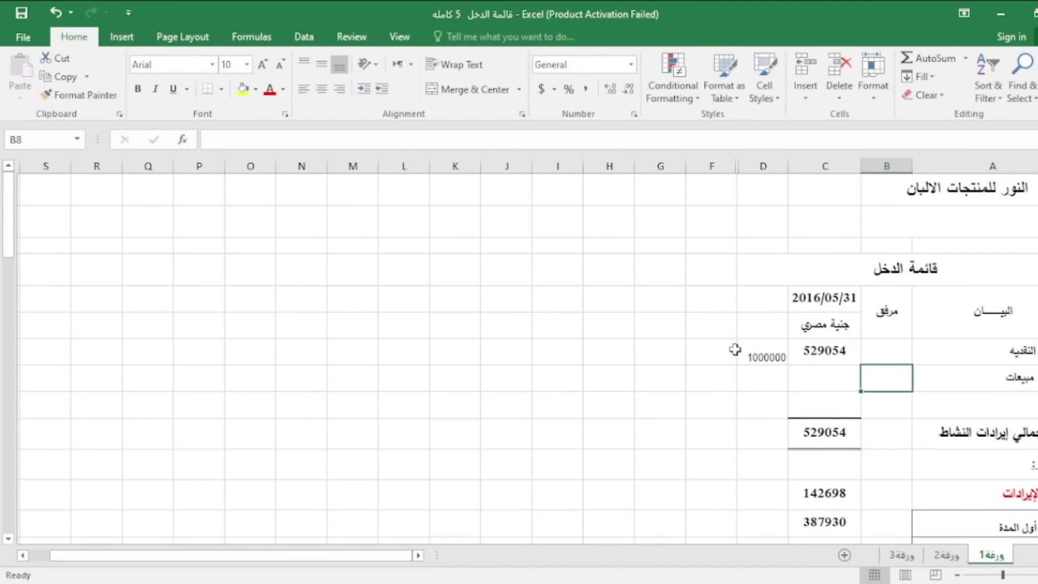
Enter 100000 in cell D8, on the newly labelled sales row
{"action": "key", "text": "Tab"}
{"action": "key", "text": "Tab"}
{"action": "type", "text": "100000"}
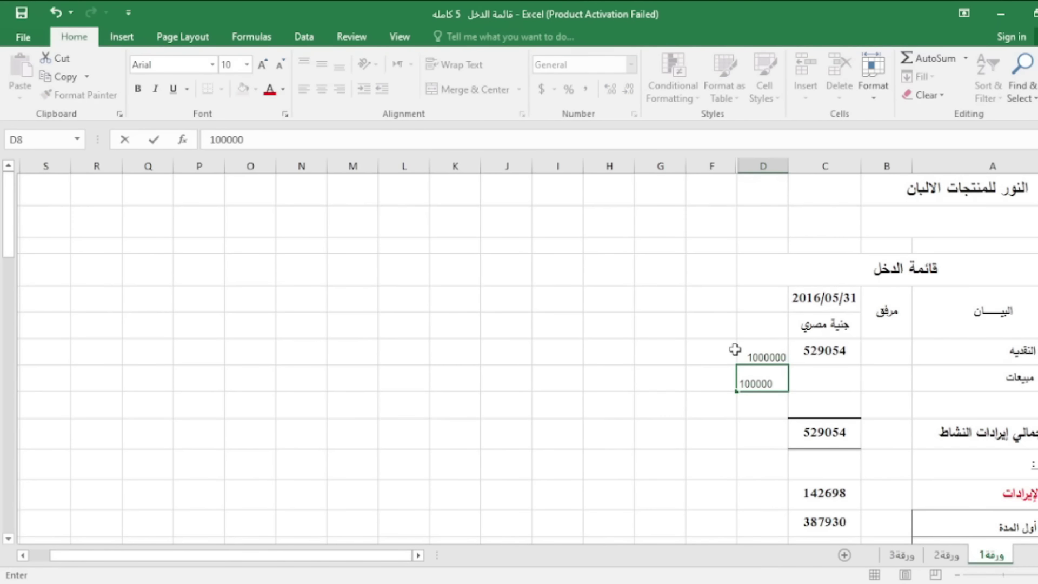
{"action": "key", "text": "Return"}
Calculate the total activity revenues in cell D10 by subtracting D8 from D7
{"action": "key", "text": "Up"}
{"action": "key", "text": "Down"}
{"action": "key", "text": "Down"}
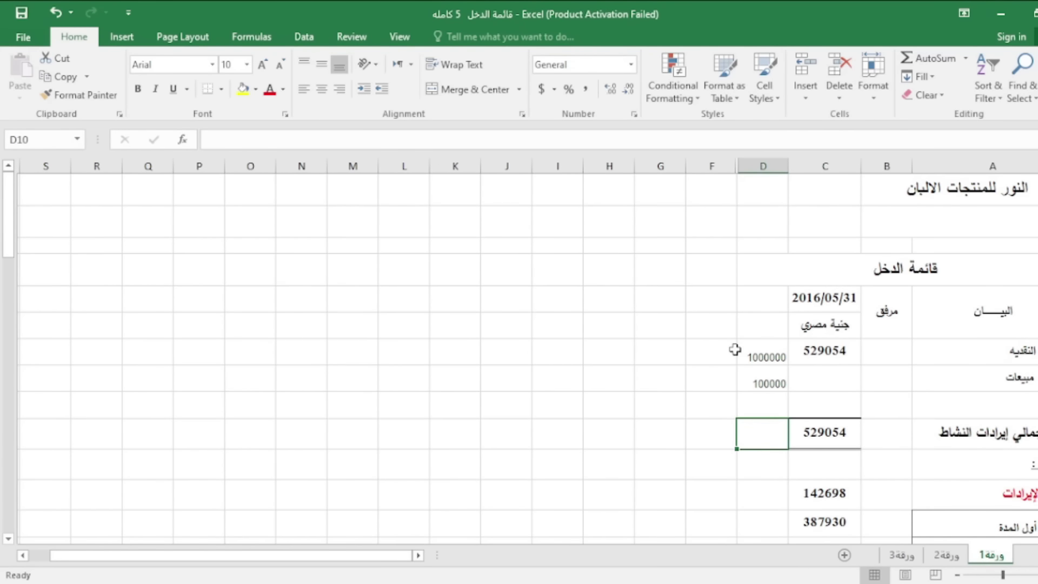
{"action": "type", "text": "+"}
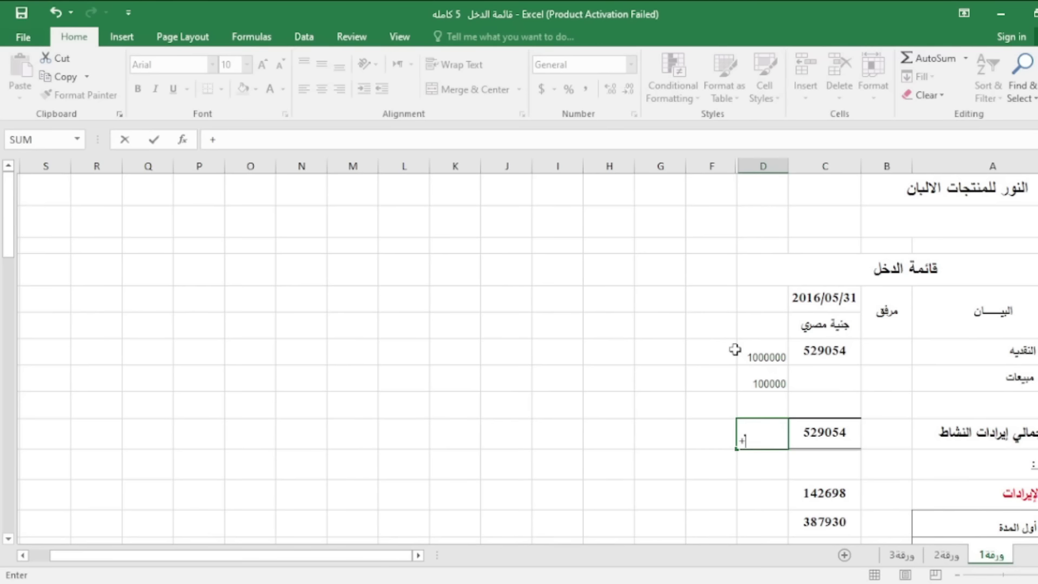
{"action": "left_click", "coordinate": [752, 356]}
{"action": "type", "text": "-"}
{"action": "left_click", "coordinate": [764, 384]}
{"action": "key", "text": "Return"}
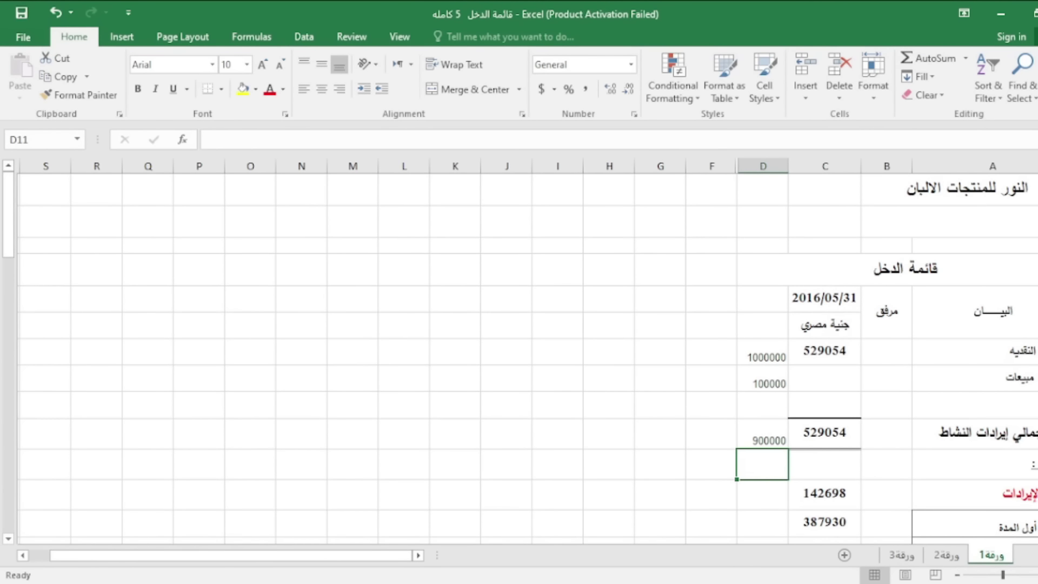
Examine the cost of revenues section, from its heading through the opening and closing balance rows and their amounts
{"action": "left_click", "coordinate": [973, 489]}
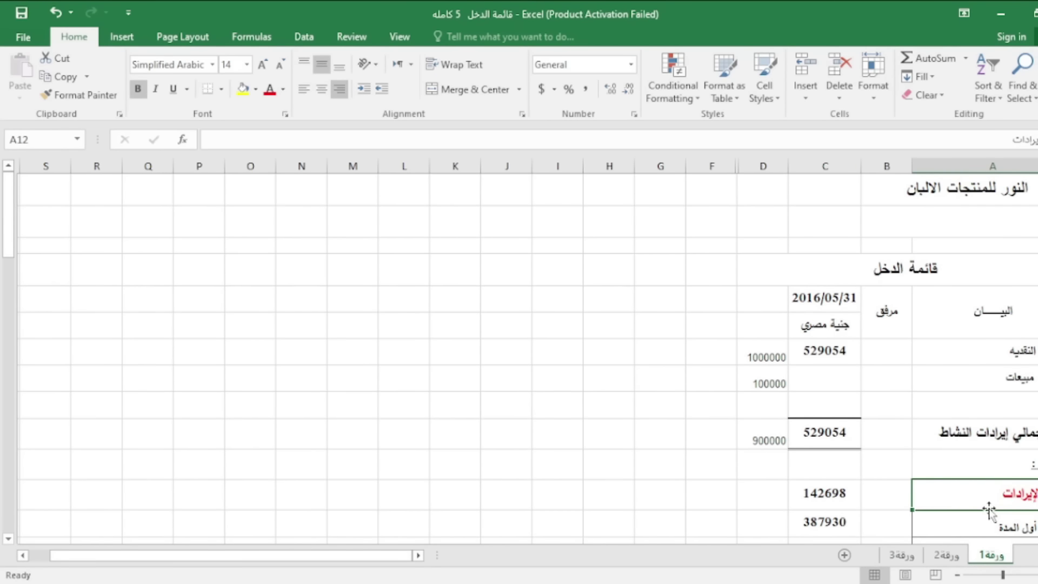
{"action": "key", "text": "Down"}
{"action": "key", "text": "Down"}
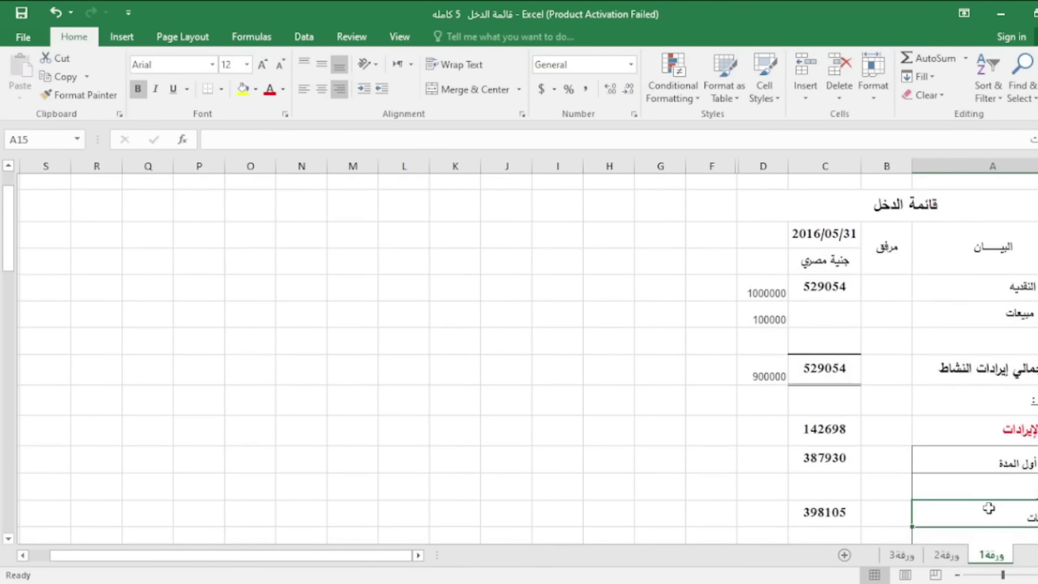
{"action": "key", "text": "Down"}
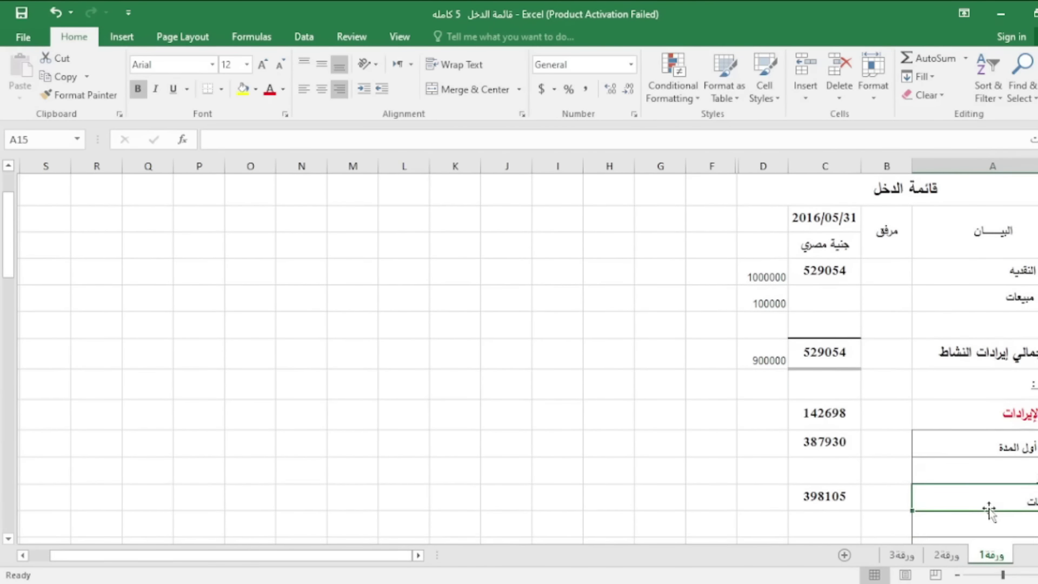
{"action": "key", "text": "Left"}
{"action": "key", "text": "Left"}
{"action": "key", "text": "Up"}
{"action": "key", "text": "Up"}
{"action": "key", "text": "Up"}
{"action": "key", "text": "Down"}
{"action": "key", "text": "Down"}
{"action": "key", "text": "Down"}
{"action": "key", "text": "Down"}
{"action": "key", "text": "Down"}
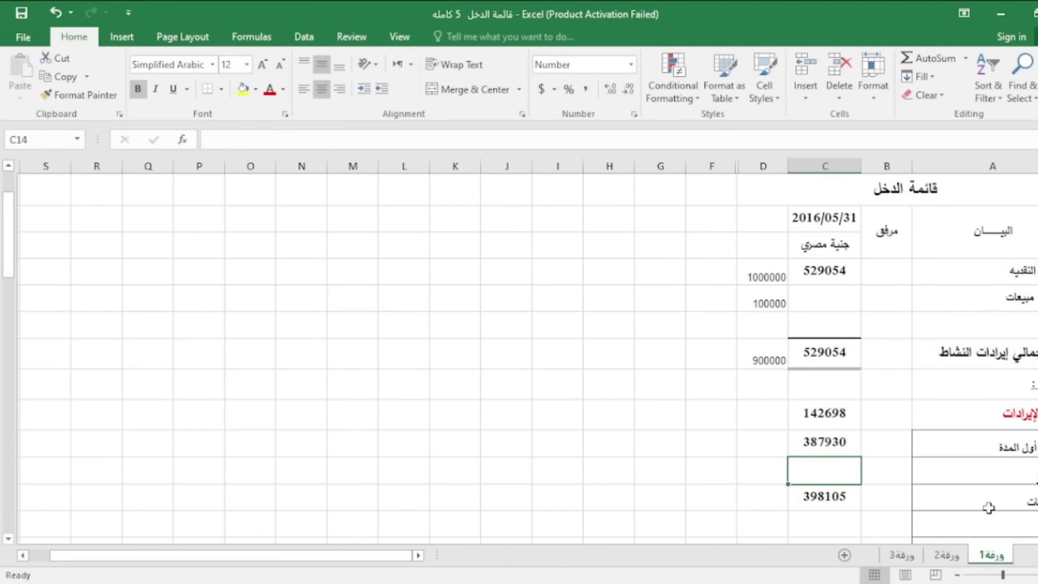
{"action": "key", "text": "Down"}
{"action": "key", "text": "Up"}
{"action": "key", "text": "Up"}
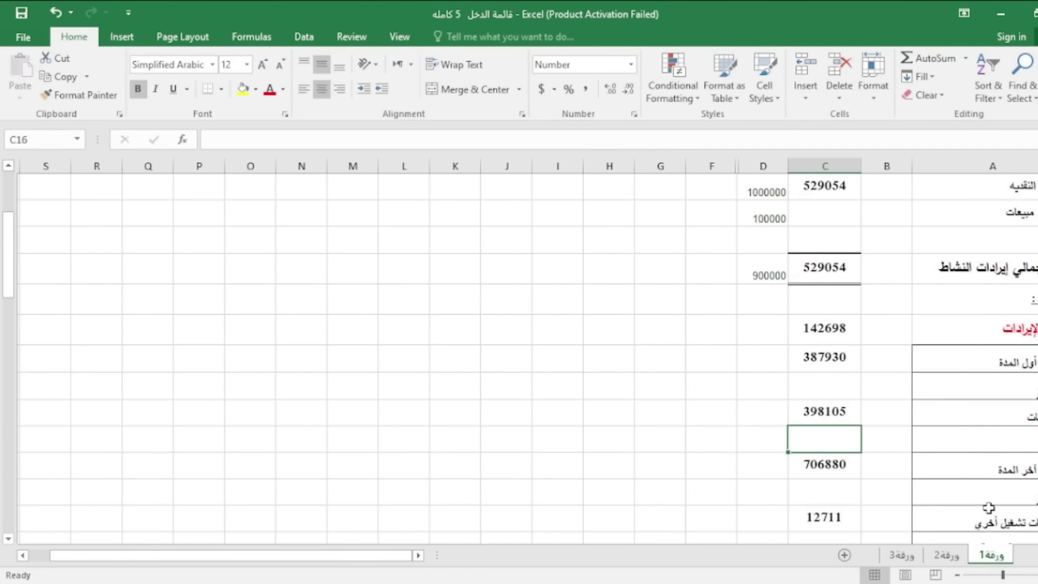
Enter 500000 in cell D15, on the row between the opening and closing balance rows
{"action": "key", "text": "Left"}
{"action": "key", "text": "Left"}
{"action": "key", "text": "Left"}
{"action": "key", "text": "Left"}
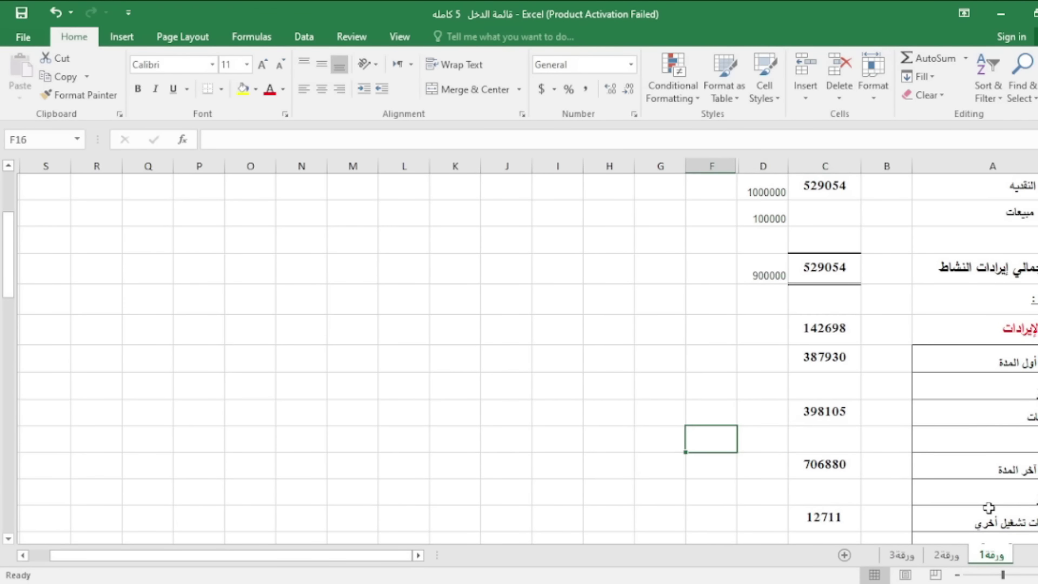
{"action": "key", "text": "Up"}
{"action": "key", "text": "Up"}
{"action": "key", "text": "Up"}
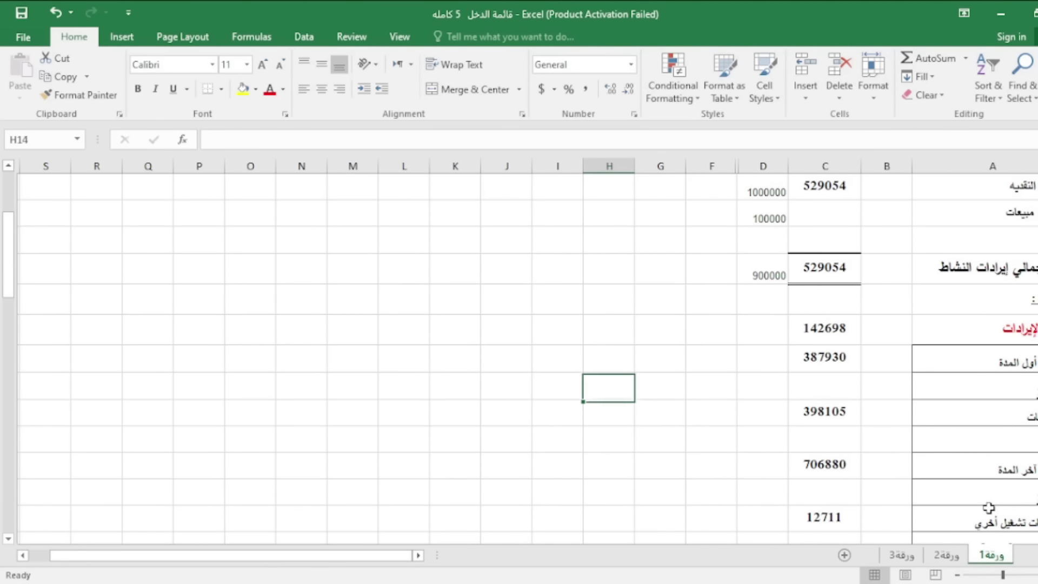
{"action": "key", "text": "Right"}
{"action": "key", "text": "Right"}
{"action": "key", "text": "Right"}
{"action": "key", "text": "Down"}
{"action": "key", "text": "Down"}
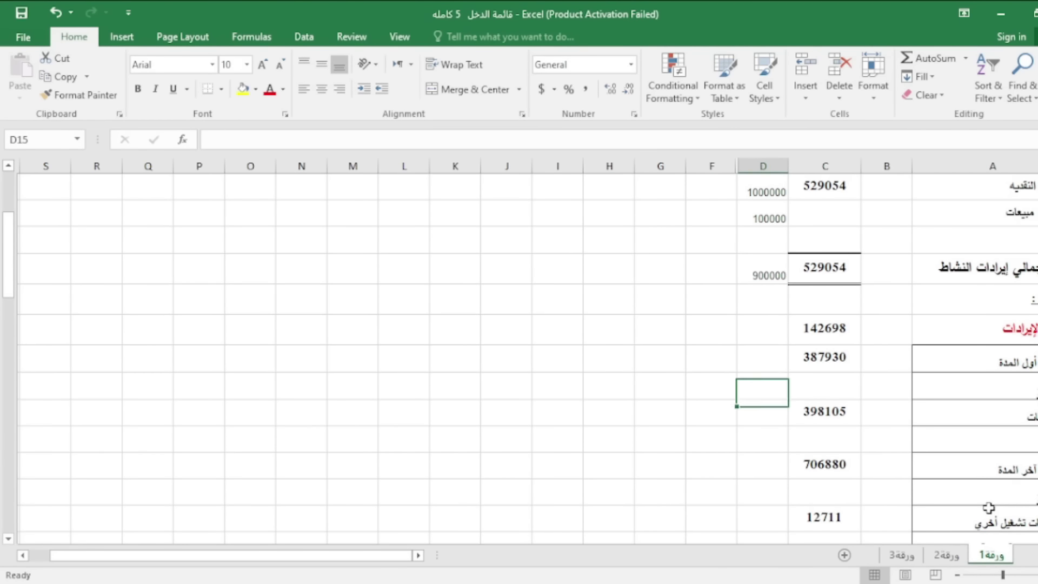
{"action": "type", "text": "500000"}
Enter 1000000 in cell D13, on the opening balance row (أول المدة)
{"action": "key", "text": "Up"}
{"action": "key", "text": "Up"}
{"action": "key", "text": "Up"}
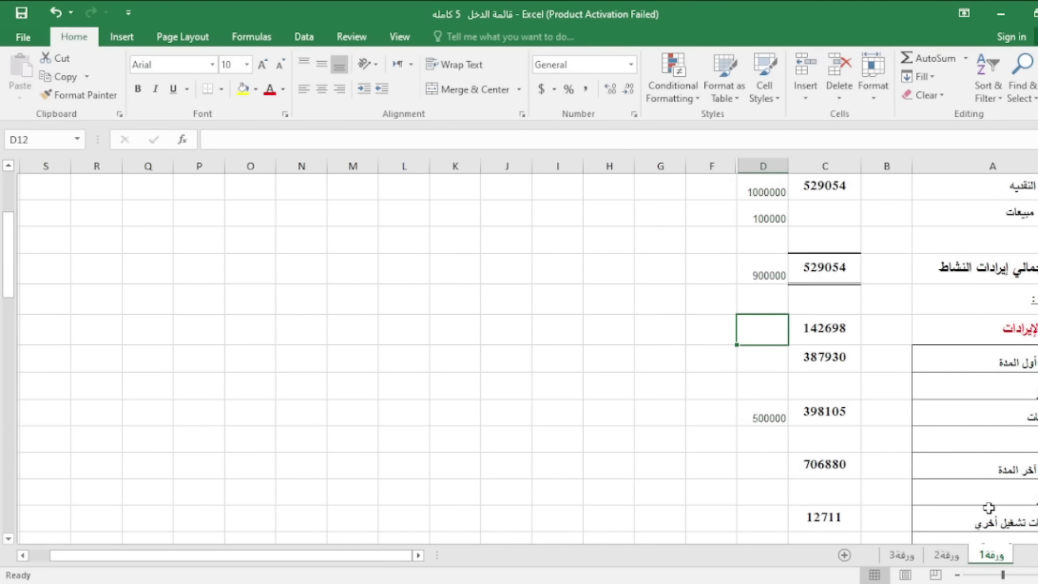
{"action": "key", "text": "Down"}
{"action": "type", "text": "10"}
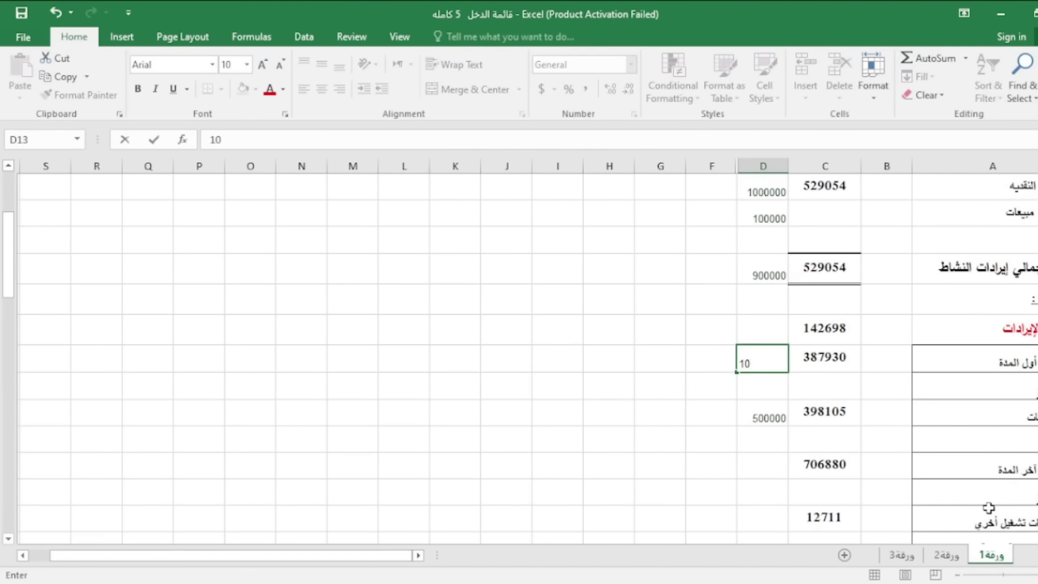
{"action": "type", "text": "00000"}
{"action": "key", "text": "Return"}
Enter 1000000 in cell D17, on the closing balance row (آخر المدة)
{"action": "key", "text": "Down"}
{"action": "key", "text": "Down"}
{"action": "key", "text": "Down"}
{"action": "key", "text": "Down"}
{"action": "key", "text": "Up"}
{"action": "type", "text": "100000"}
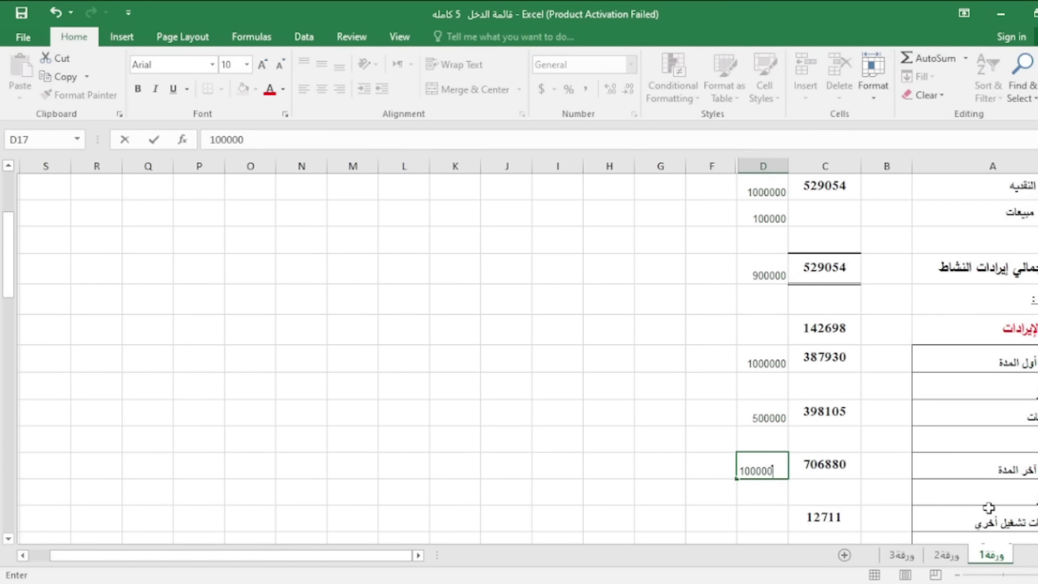
{"action": "key", "text": "Return"}
{"action": "key", "text": "Up"}
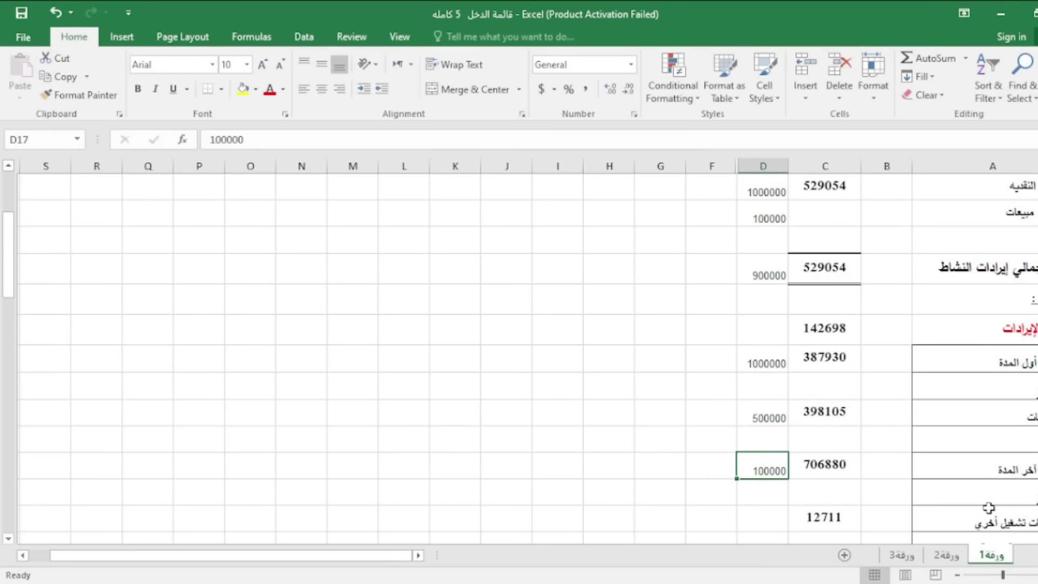
{"action": "type", "text": "1000000"}
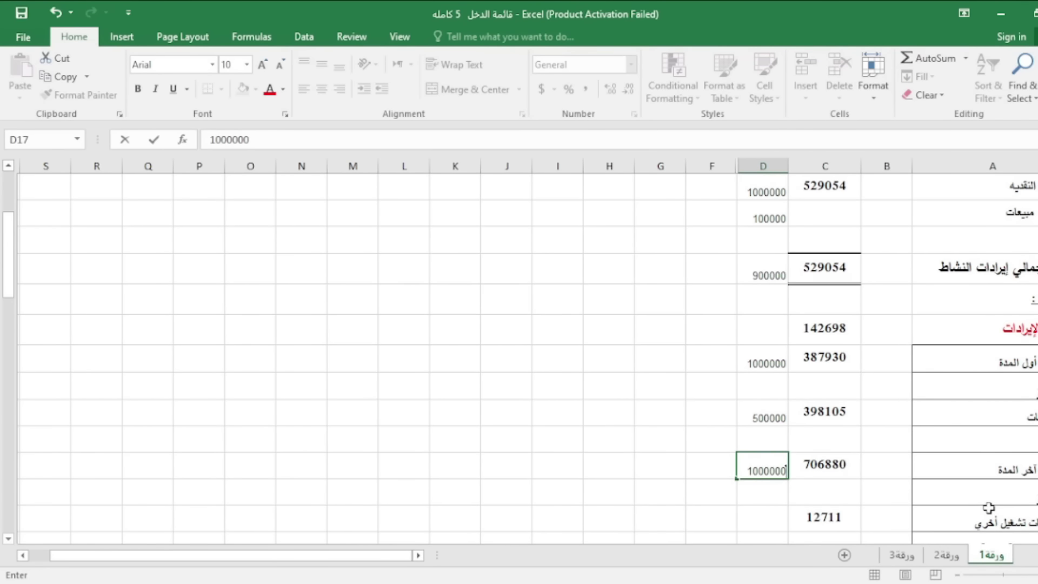
{"action": "key", "text": "Return"}
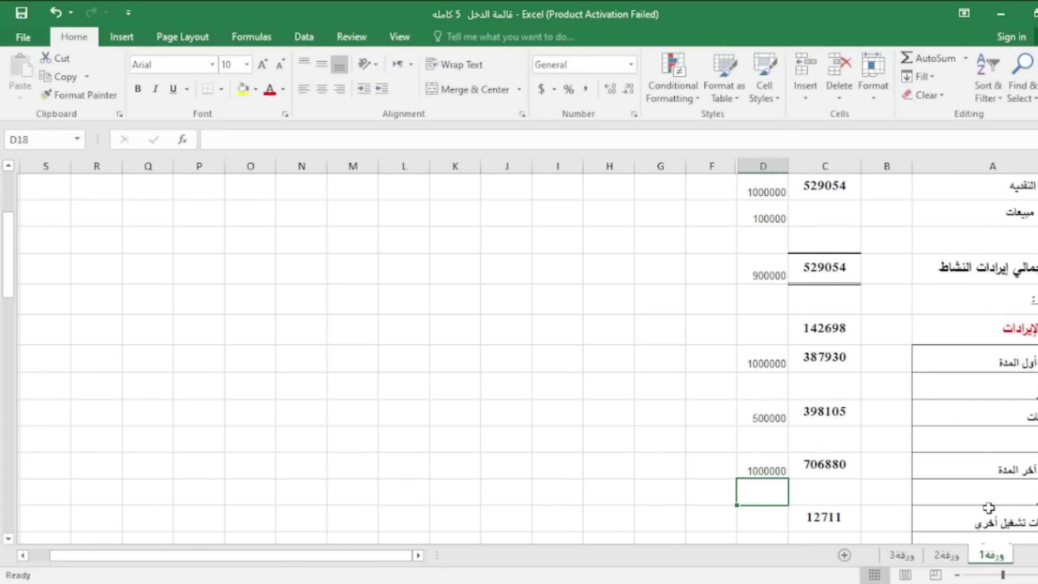
Review the column D entries from the opening balance row to the closing balance row
{"action": "key", "text": "Up"}
{"action": "key", "text": "Up"}
{"action": "key", "text": "Up"}
{"action": "key", "text": "Up"}
{"action": "key", "text": "Up"}
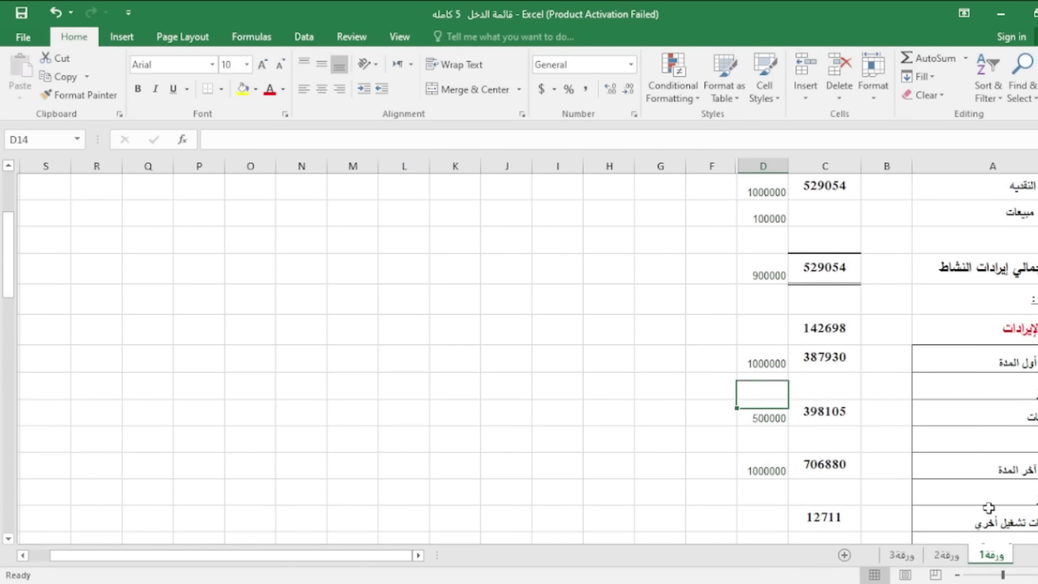
{"action": "key", "text": "Down"}
{"action": "key", "text": "Down"}
{"action": "key", "text": "Down"}
{"action": "key", "text": "Down"}
{"action": "key", "text": "Down"}
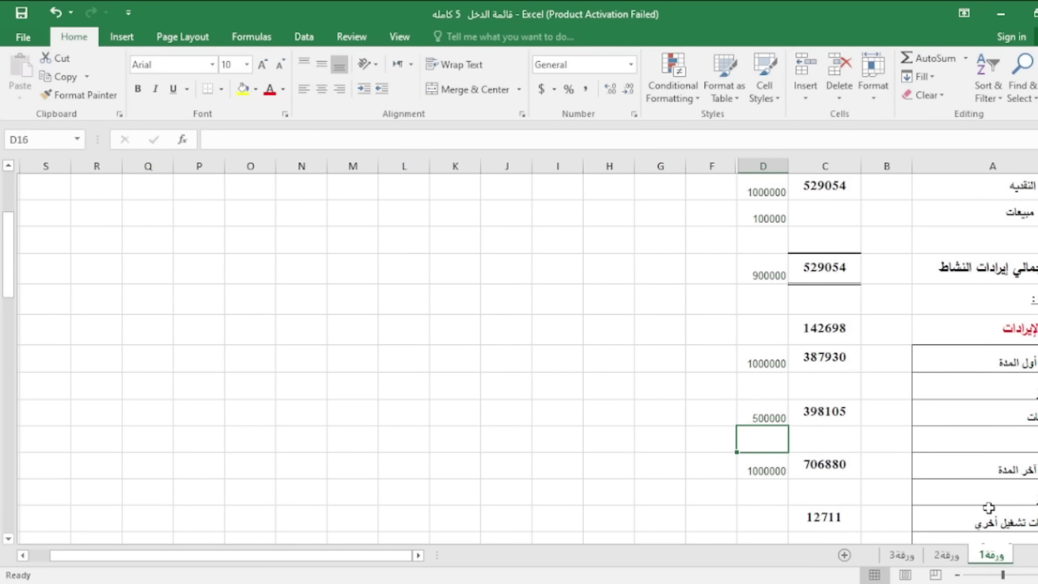
{"action": "key", "text": "Up"}
{"action": "key", "text": "Up"}
{"action": "key", "text": "Up"}
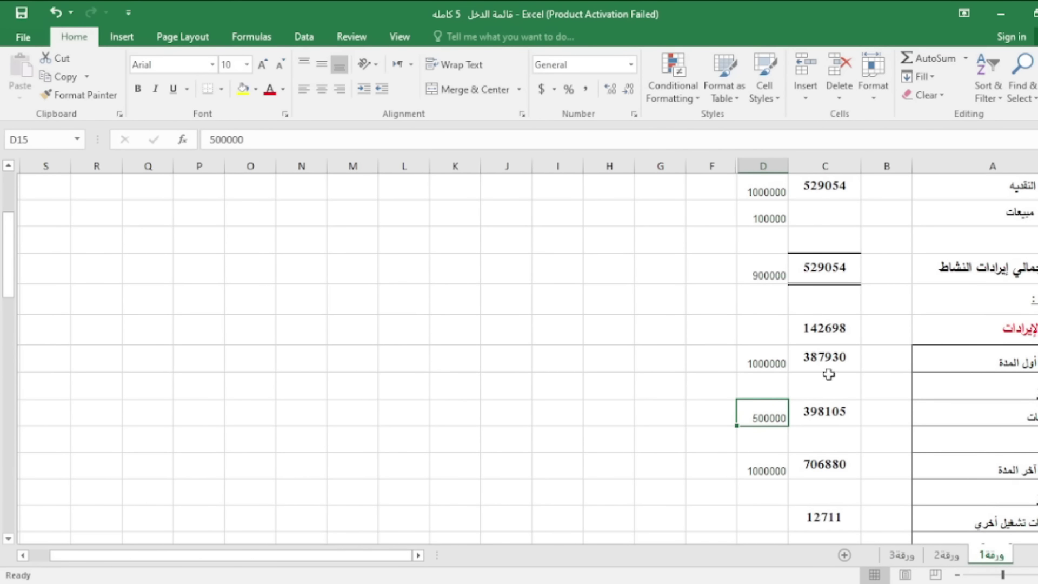
Clear the opening balance value in cell D13
{"action": "left_click", "coordinate": [749, 362]}
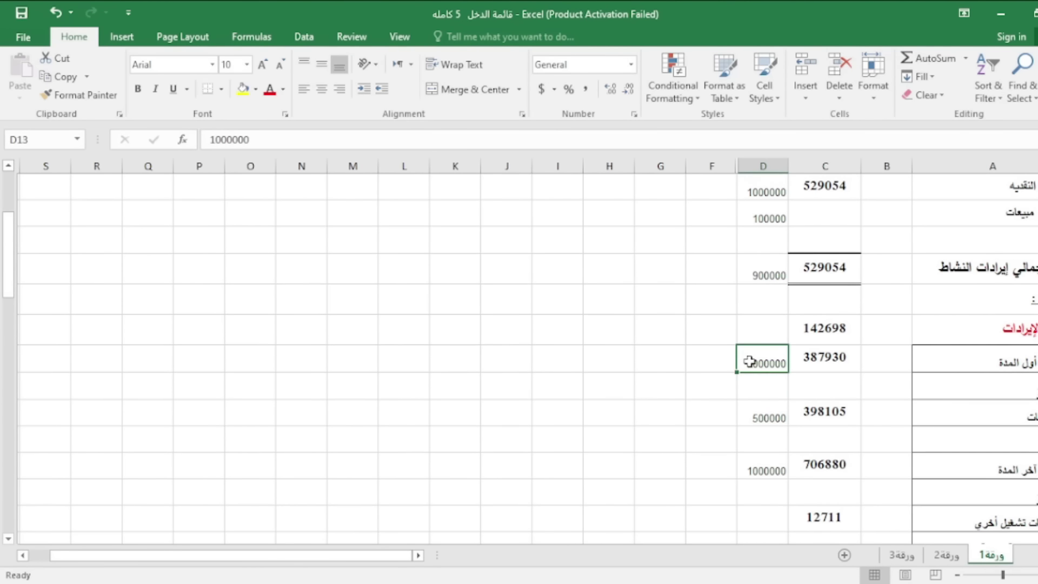
{"action": "key", "text": "Delete"}
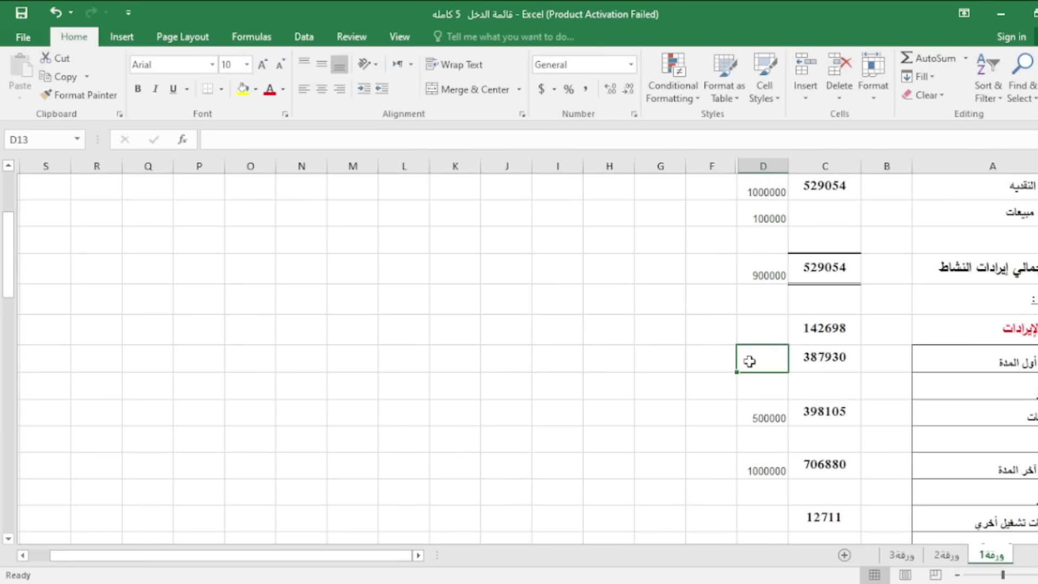
Enter 1000000 in cell D13, on the opening balance row (أول المدة)
{"action": "key", "text": "Down"}
{"action": "key", "text": "Down"}
{"action": "key", "text": "Down"}
{"action": "key", "text": "Down"}
{"action": "key", "text": "Up"}
{"action": "key", "text": "Up"}
{"action": "key", "text": "Up"}
{"action": "key", "text": "Up"}
{"action": "type", "text": "1000000"}
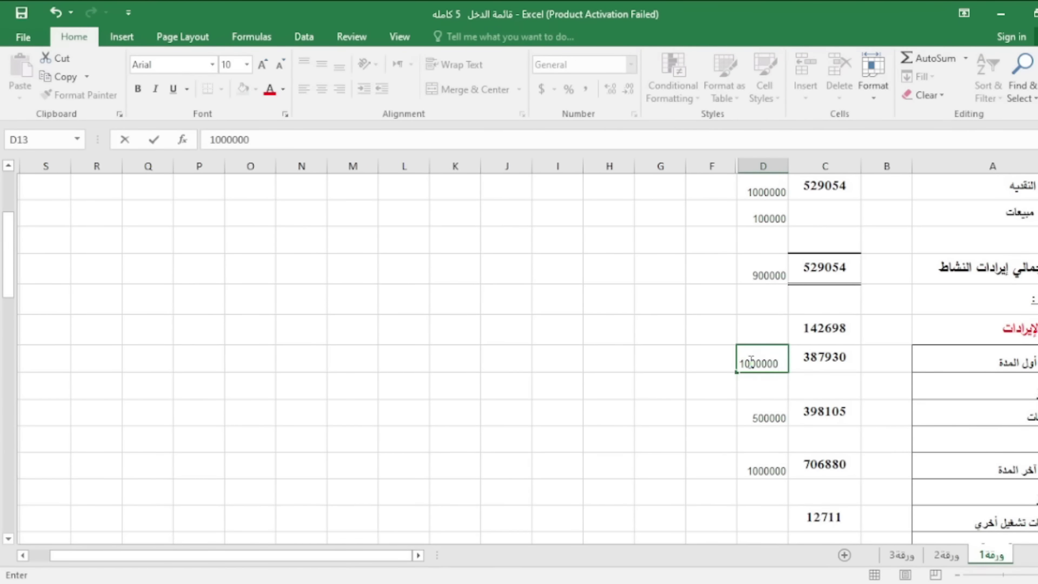
{"action": "key", "text": "Return"}
{"action": "key", "text": "Up"}
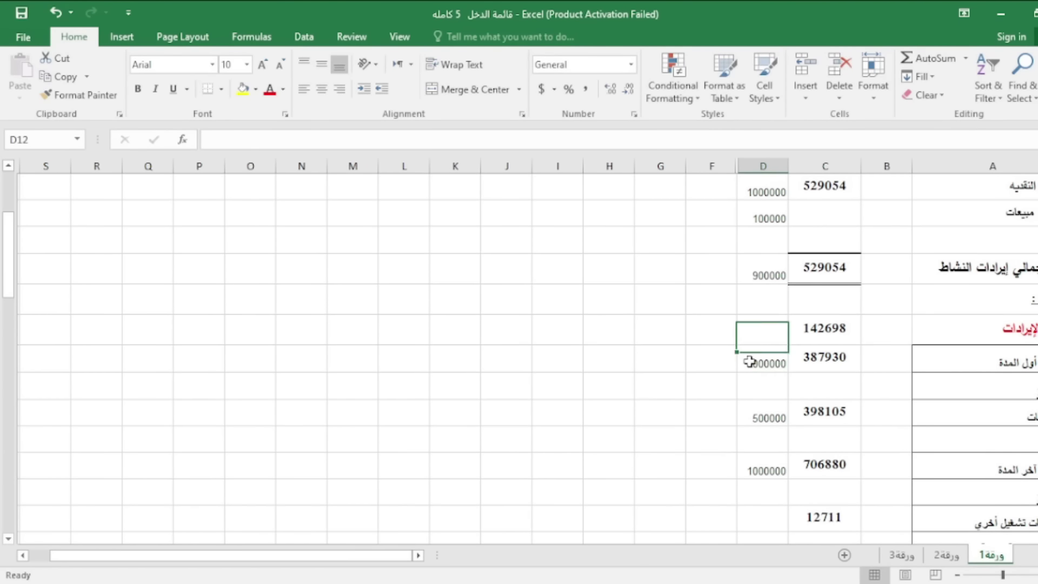
Examine the column D entries under cost of revenues, from the opening balance through purchases to the closing balance
{"action": "key", "text": "Down"}
{"action": "key", "text": "Down"}
{"action": "key", "text": "Down"}
{"action": "key", "text": "Down"}
{"action": "key", "text": "Down"}
{"action": "key", "text": "Down"}
{"action": "key", "text": "Down"}
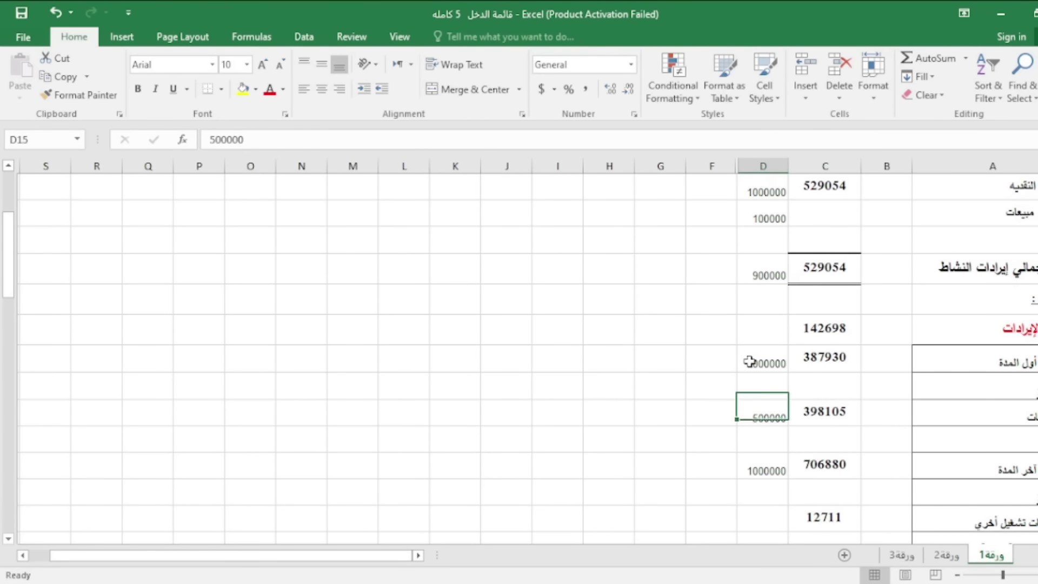
{"action": "key", "text": "Up"}
{"action": "key", "text": "Up"}
{"action": "key", "text": "Up"}
{"action": "key", "text": "Up"}
{"action": "key", "text": "Up"}
{"action": "key", "text": "Up"}
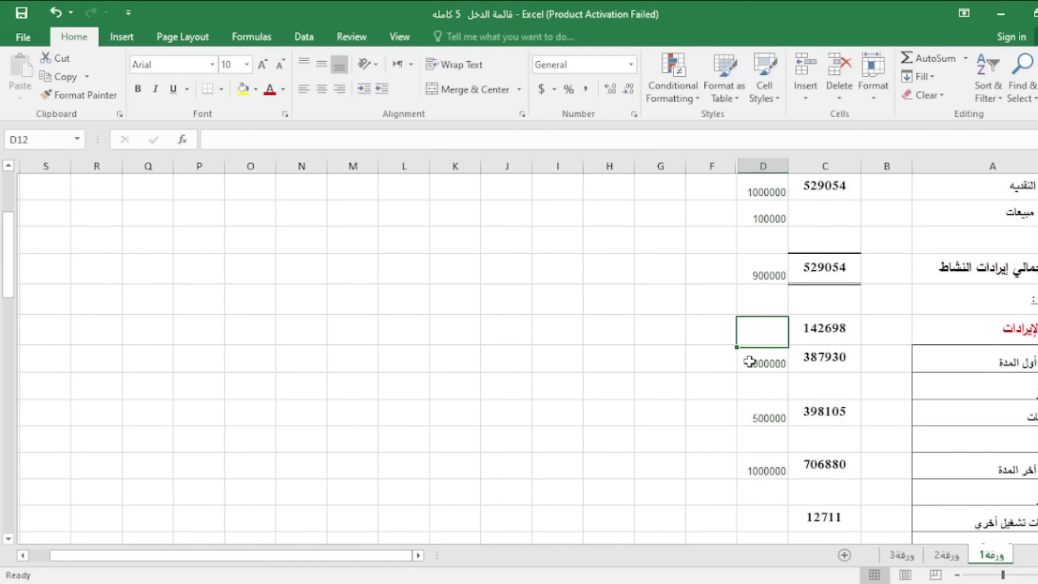
{"action": "key", "text": "Down"}
{"action": "key", "text": "Down"}
{"action": "key", "text": "Down"}
{"action": "key", "text": "Down"}
{"action": "key", "text": "Down"}
{"action": "key", "text": "Up"}
{"action": "key", "text": "Up"}
{"action": "key", "text": "Up"}
{"action": "key", "text": "Up"}
{"action": "key", "text": "Up"}
{"action": "key", "text": "Down"}
{"action": "key", "text": "Down"}
{"action": "key", "text": "Down"}
{"action": "key", "text": "Down"}
{"action": "key", "text": "Down"}
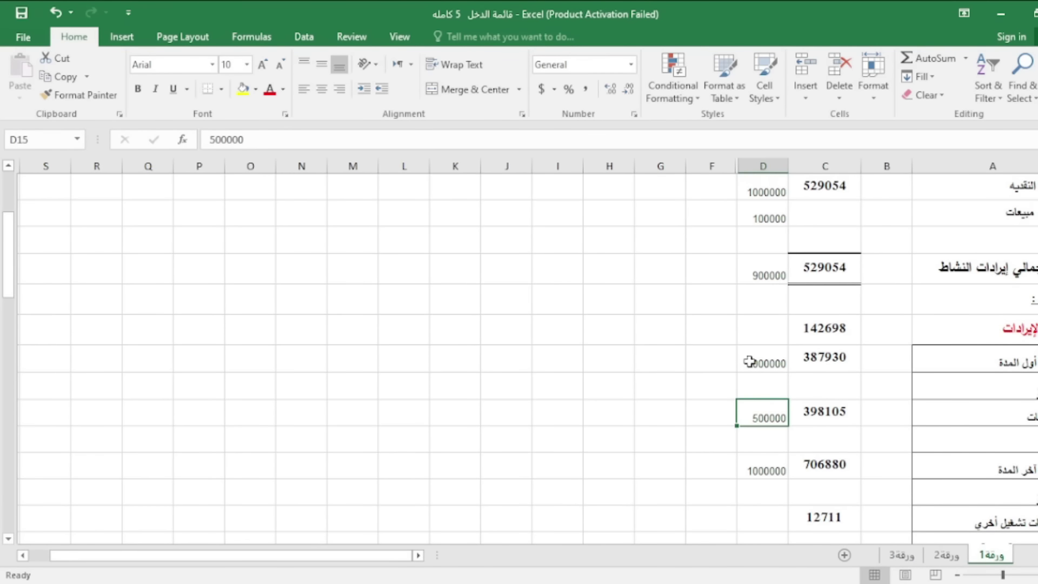
{"action": "key", "text": "Up"}
{"action": "key", "text": "Up"}
{"action": "key", "text": "Up"}
{"action": "key", "text": "Down"}
{"action": "key", "text": "Down"}
{"action": "key", "text": "Down"}
{"action": "key", "text": "Down"}
{"action": "key", "text": "Down"}
{"action": "key", "text": "Down"}
{"action": "key", "text": "Down"}
{"action": "key", "text": "Down"}
{"action": "key", "text": "Down"}
{"action": "key", "text": "Down"}
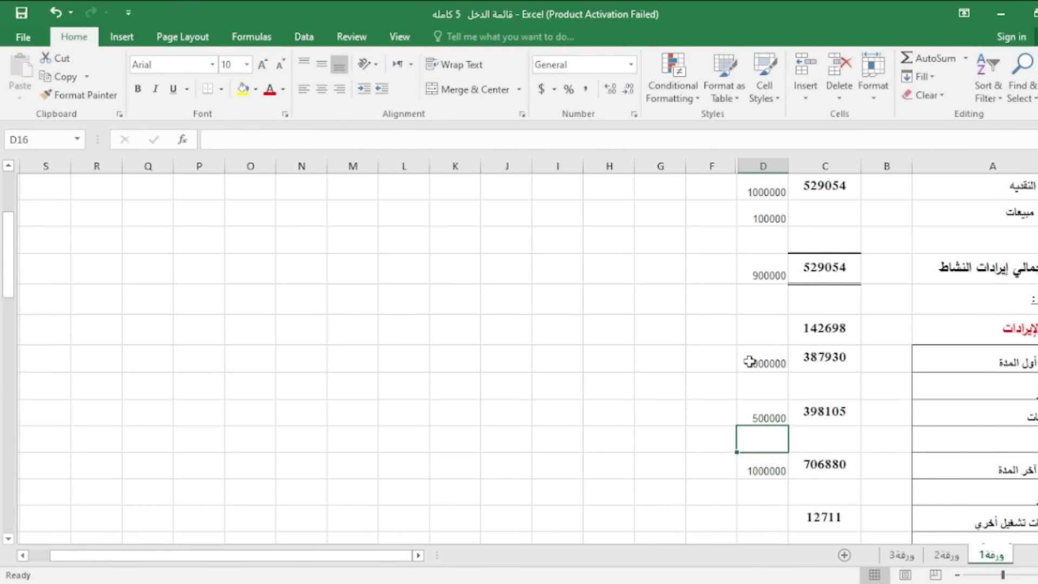
{"action": "key", "text": "Up"}
{"action": "key", "text": "Up"}
{"action": "key", "text": "Up"}
{"action": "key", "text": "Down"}
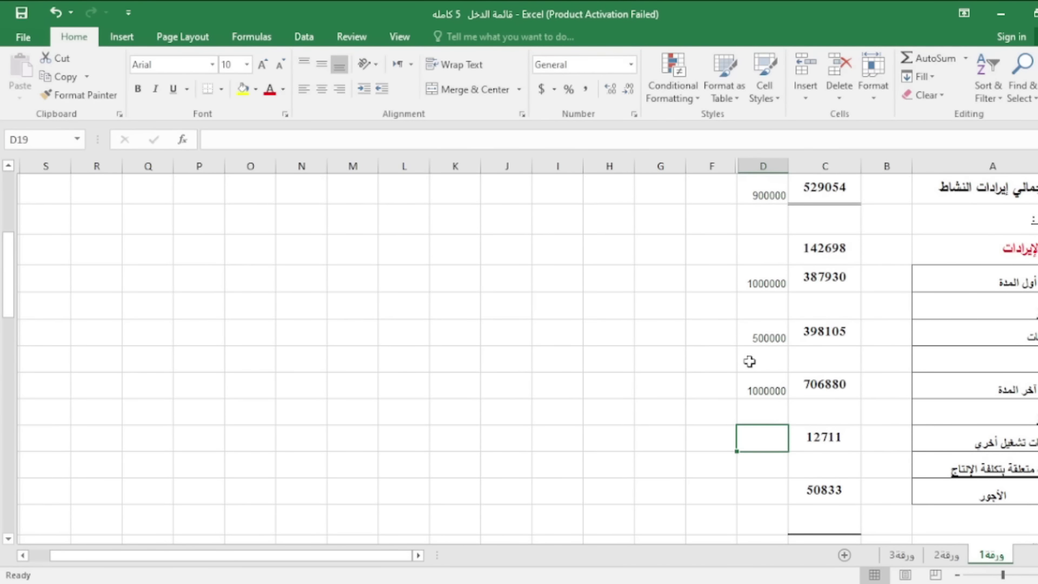
Enter 100000 in cell D19, on the other operating costs row (تشغيل أخرى)
{"action": "key", "text": "Down"}
{"action": "key", "text": "Down"}
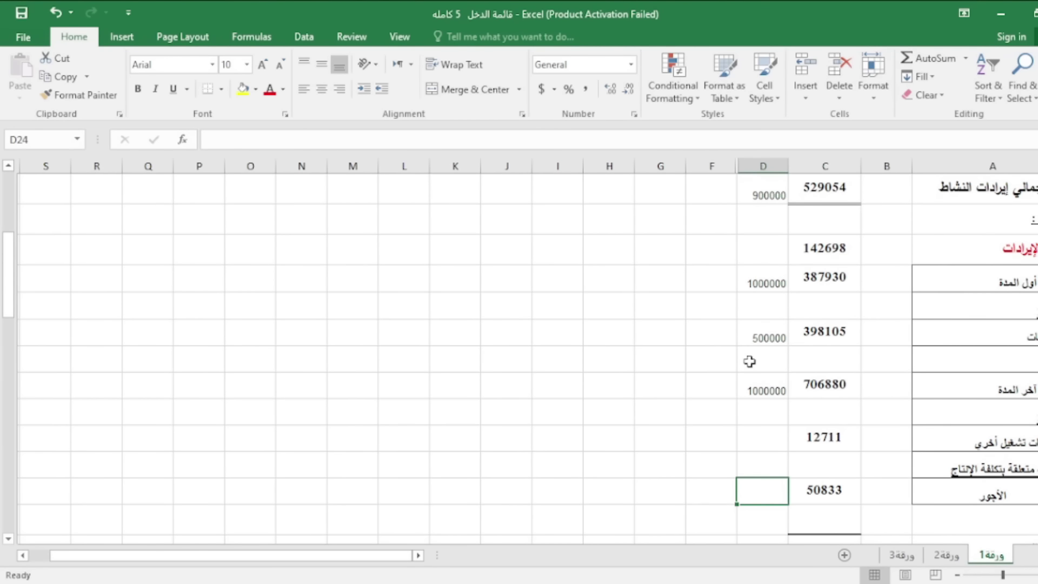
{"action": "key", "text": "Up"}
{"action": "key", "text": "Up"}
{"action": "type", "text": "100000"}
{"action": "key", "text": "Return"}
Enter 100000 in cell D24, on the wages row (الأجور)
{"action": "key", "text": "Down"}
{"action": "type", "text": "10000"}
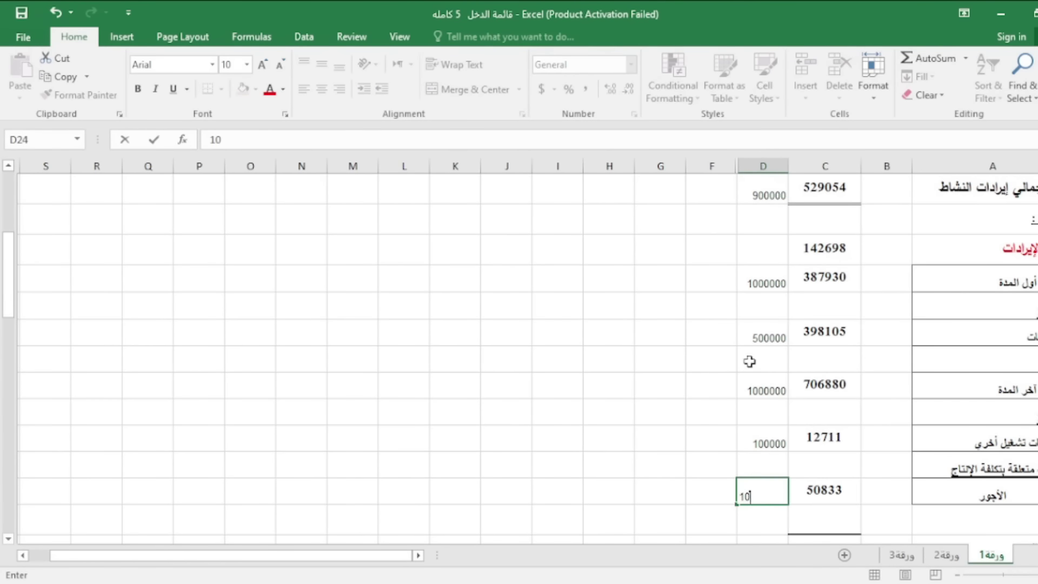
{"action": "type", "text": "0"}
{"action": "key", "text": "Return"}
{"action": "key", "text": "Up"}
{"action": "key", "text": "Right"}
{"action": "key", "text": "Right"}
{"action": "key", "text": "Right"}
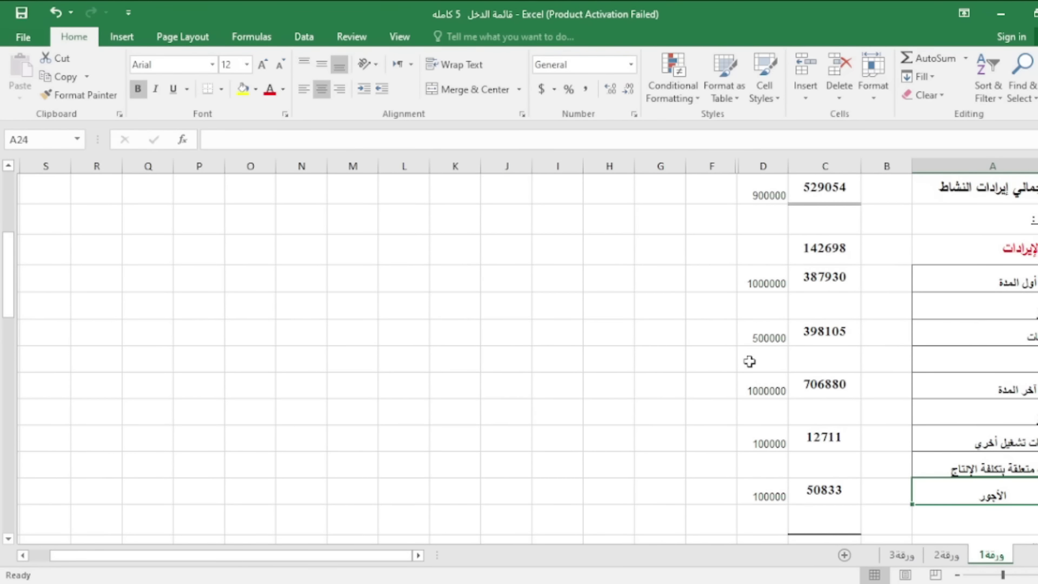
{"action": "key", "text": "Left"}
{"action": "key", "text": "Left"}
{"action": "key", "text": "Left"}
Review the example figures in column D, from the revenue rows down past the wages row
{"action": "key", "text": "Down"}
{"action": "key", "text": "Down"}
{"action": "key", "text": "Down"}
{"action": "key", "text": "Down"}
{"action": "key", "text": "Down"}
{"action": "key", "text": "Up"}
{"action": "key", "text": "Up"}
{"action": "key", "text": "Up"}
{"action": "key", "text": "Up"}
{"action": "key", "text": "Up"}
{"action": "key", "text": "Up"}
{"action": "key", "text": "Up"}
{"action": "key", "text": "Up"}
{"action": "key", "text": "Up"}
{"action": "key", "text": "Up"}
{"action": "key", "text": "Up"}
{"action": "key", "text": "Up"}
{"action": "key", "text": "Up"}
{"action": "key", "text": "Up"}
{"action": "key", "text": "Up"}
{"action": "key", "text": "Up"}
{"action": "key", "text": "Up"}
{"action": "key", "text": "Up"}
{"action": "key", "text": "Up"}
{"action": "key", "text": "Up"}
{"action": "key", "text": "Down"}
{"action": "key", "text": "Down"}
{"action": "key", "text": "Down"}
{"action": "key", "text": "Down"}
{"action": "key", "text": "Down"}
{"action": "key", "text": "Down"}
{"action": "key", "text": "Down"}
{"action": "key", "text": "Down"}
{"action": "key", "text": "Down"}
{"action": "key", "text": "Down"}
{"action": "key", "text": "Down"}
{"action": "key", "text": "Down"}
{"action": "key", "text": "Down"}
{"action": "key", "text": "Down"}
{"action": "key", "text": "Down"}
{"action": "key", "text": "Down"}
{"action": "key", "text": "Down"}
{"action": "key", "text": "Up"}
{"action": "key", "text": "Up"}
{"action": "key", "text": "Up"}
{"action": "key", "text": "Up"}
{"action": "key", "text": "Up"}
{"action": "key", "text": "Up"}
{"action": "key", "text": "Up"}
{"action": "key", "text": "Up"}
{"action": "key", "text": "Up"}
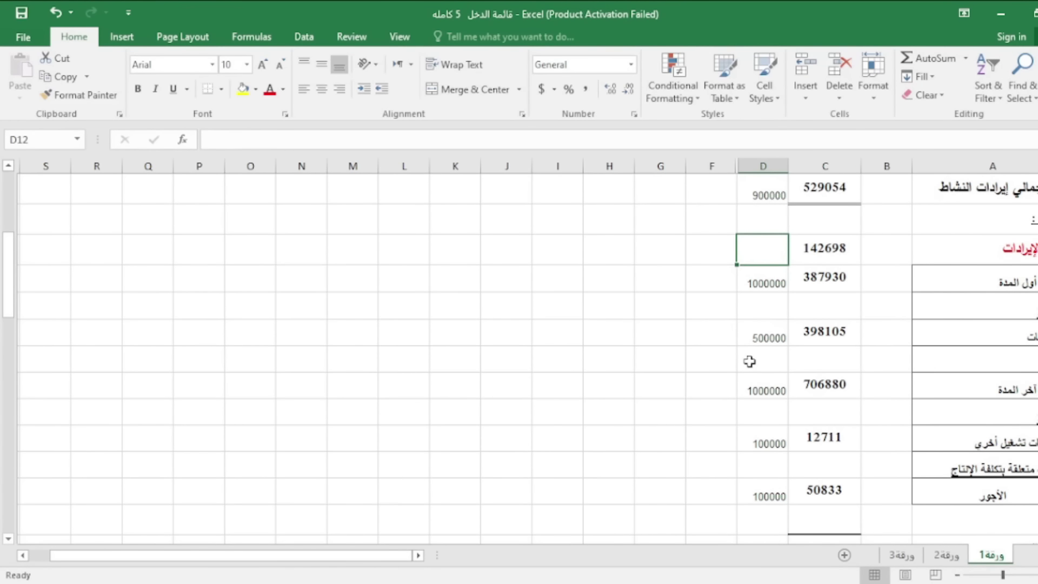
Calculate the cost of revenues in cell D12 with the formula +D13+D15-D17+D19+D24
{"action": "type", "text": "+"}
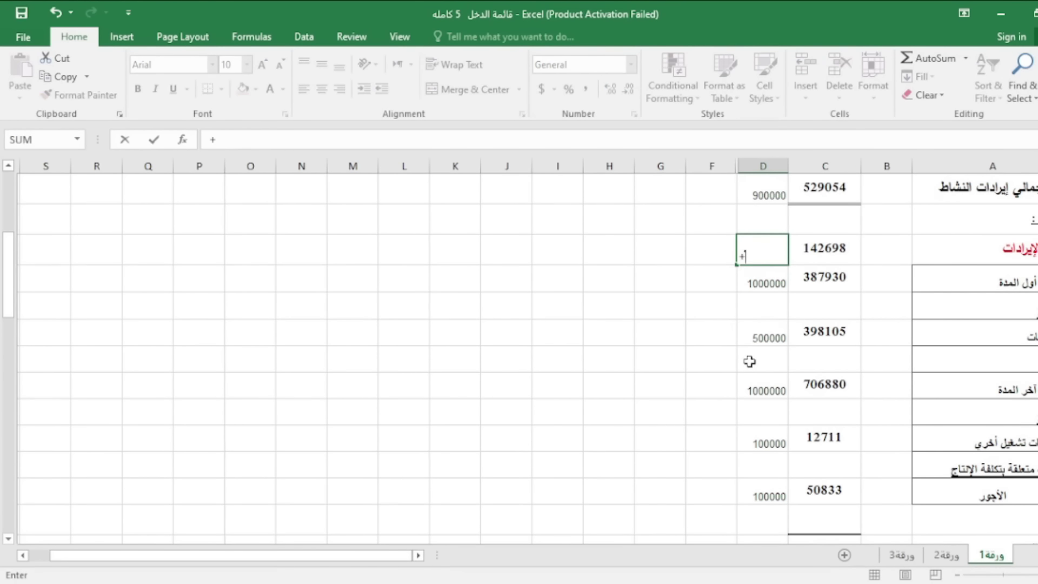
{"action": "left_click", "coordinate": [753, 284]}
{"action": "type", "text": "+"}
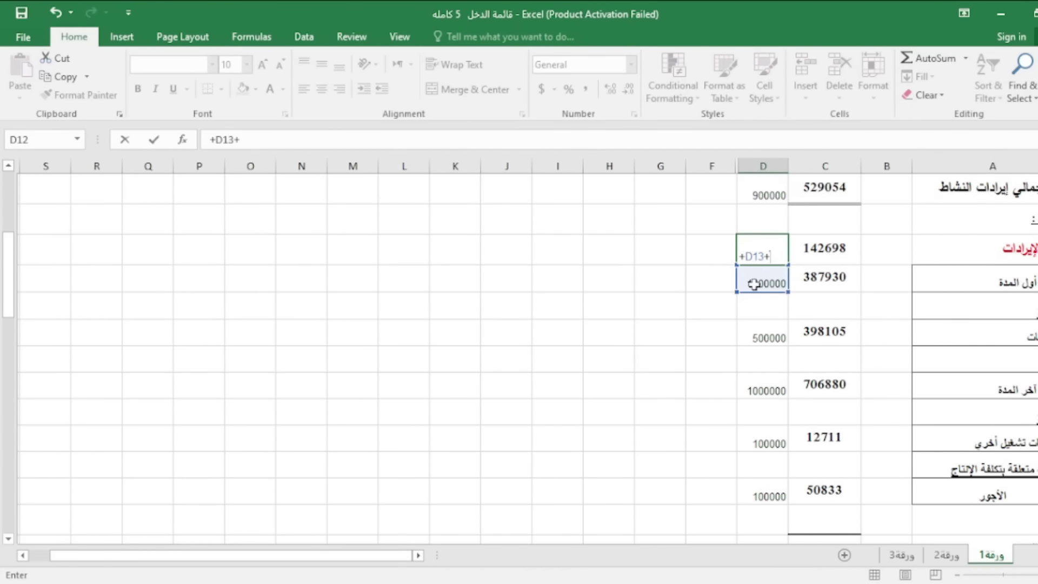
{"action": "left_click", "coordinate": [770, 339]}
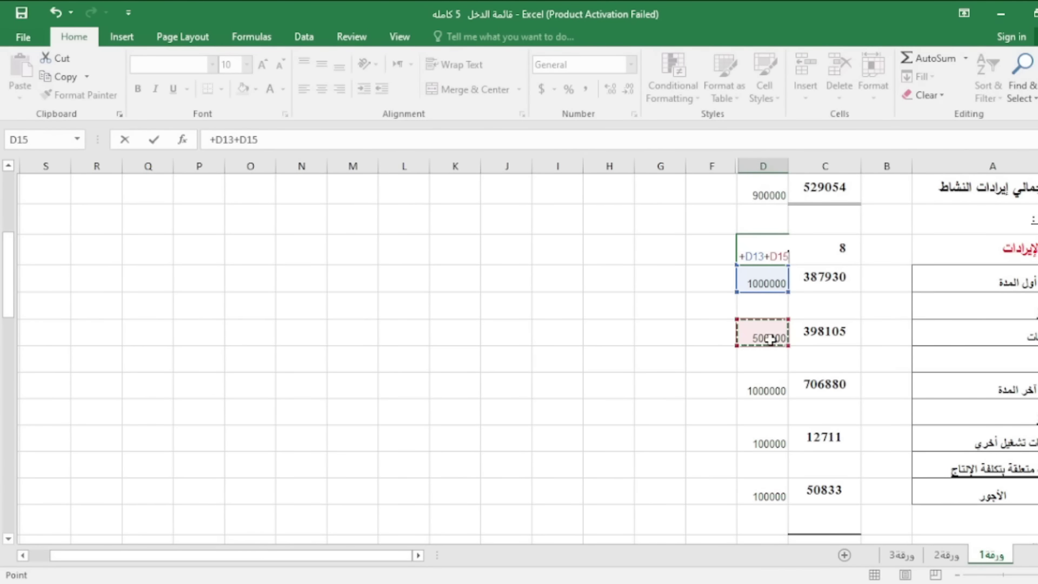
{"action": "type", "text": "-"}
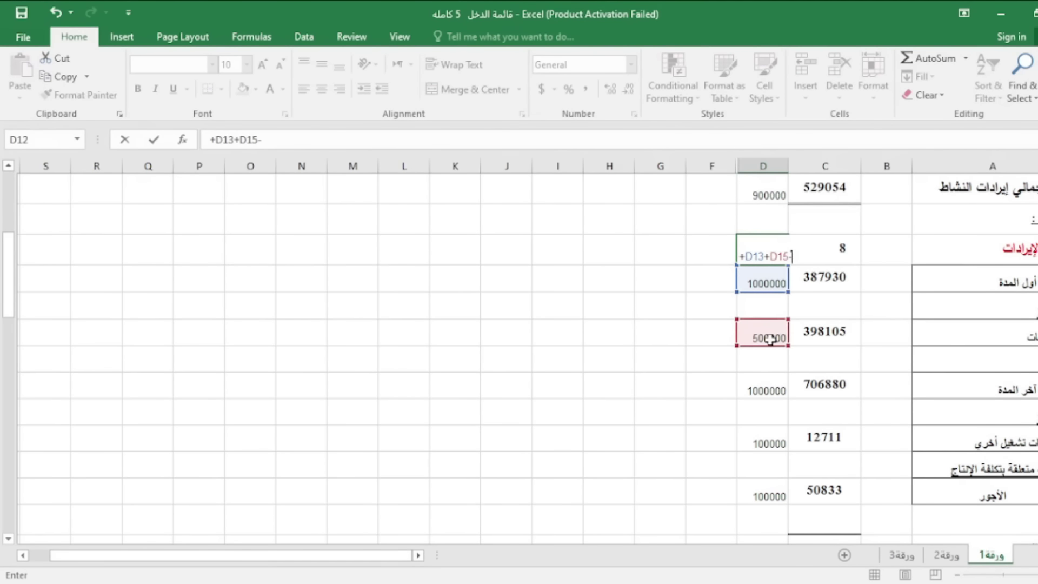
{"action": "left_click", "coordinate": [768, 390]}
{"action": "type", "text": "+"}
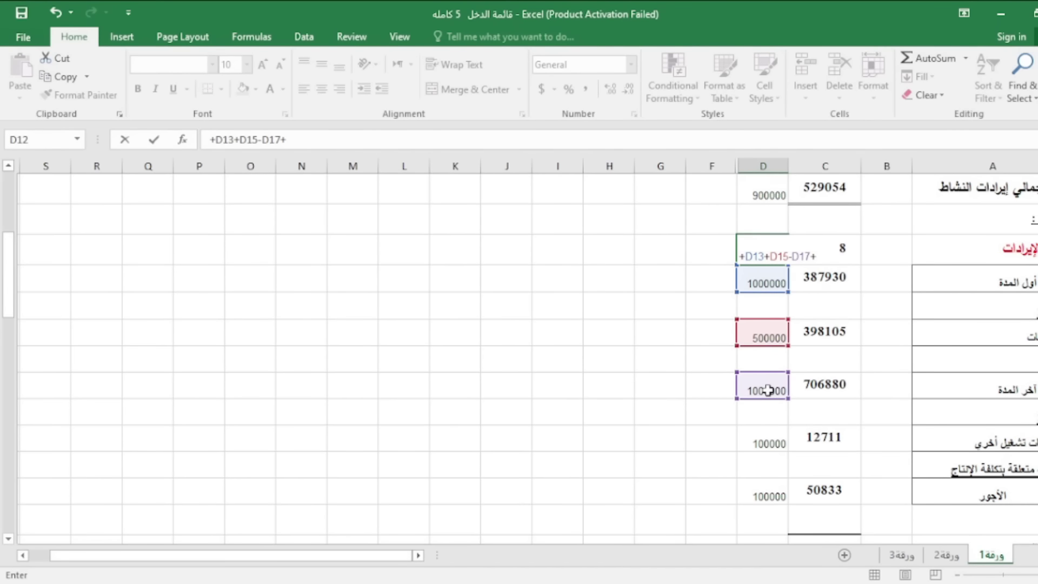
{"action": "left_click", "coordinate": [766, 443]}
{"action": "type", "text": "+"}
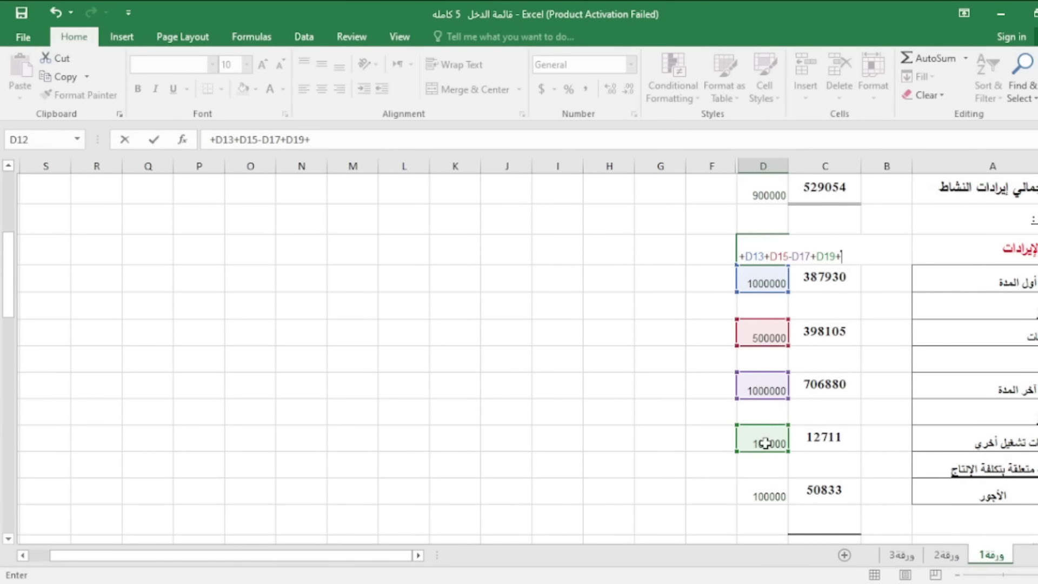
{"action": "left_click", "coordinate": [765, 496]}
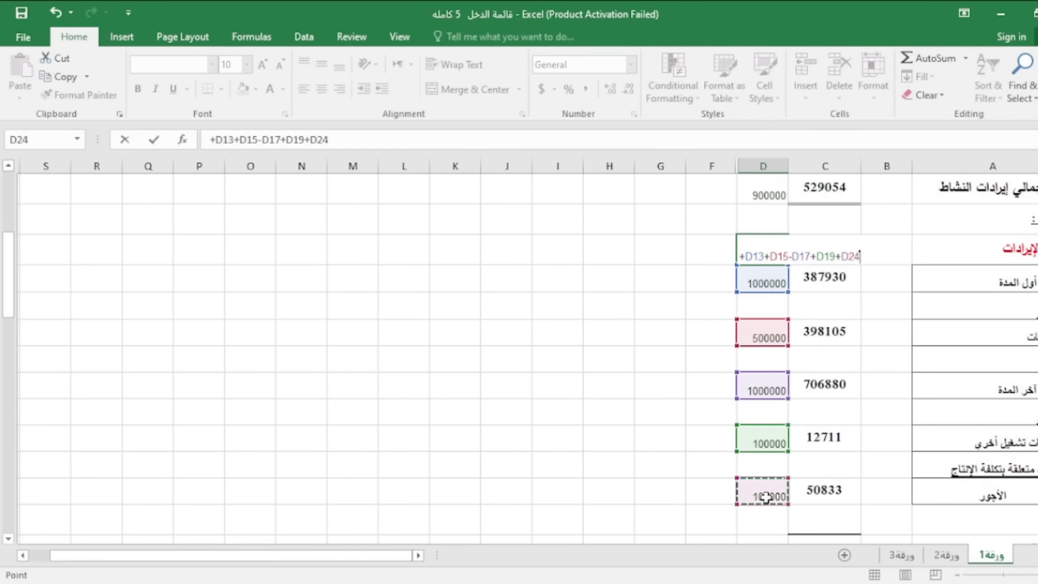
{"action": "key", "text": "Return"}
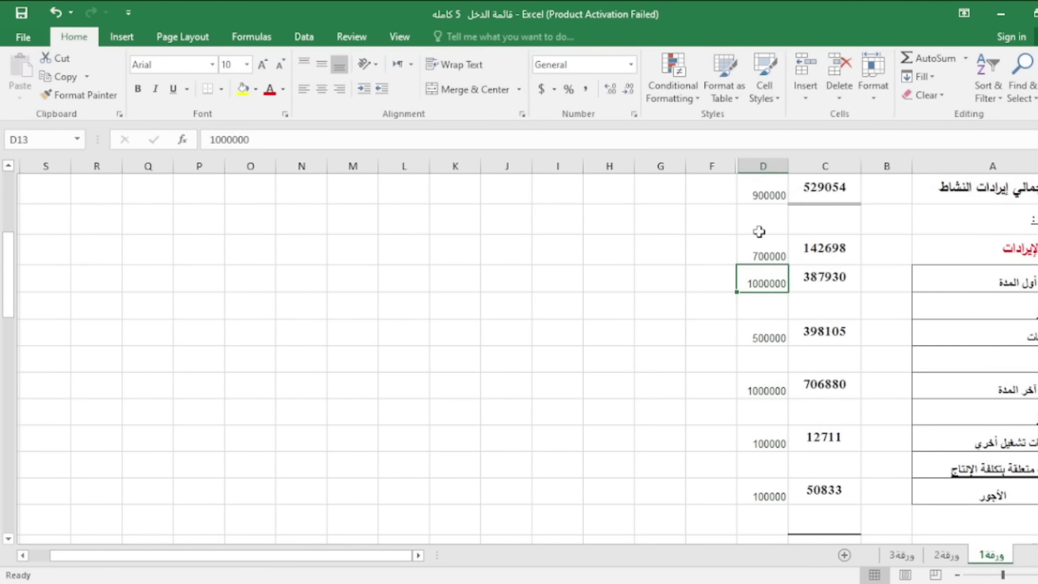
Calculate the profit in cell D26 (الربح) by subtracting cost of revenues from total revenue with the formula +D10-D12
{"action": "left_click", "coordinate": [774, 494]}
{"action": "scroll", "coordinate": [774, 493], "scroll_direction": "down", "scroll_amount": 1}
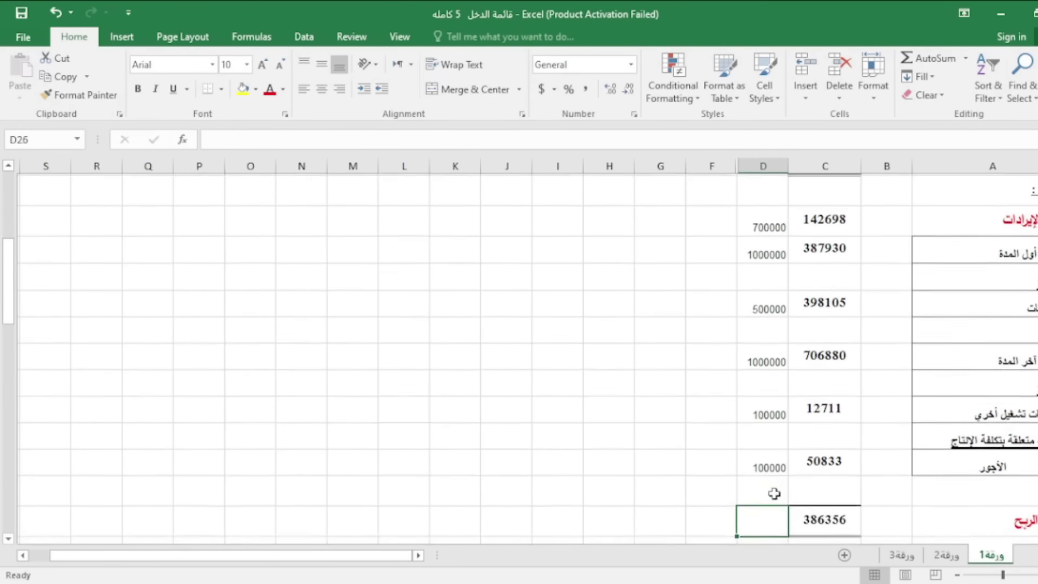
{"action": "left_click", "coordinate": [775, 494]}
{"action": "type", "text": "+"}
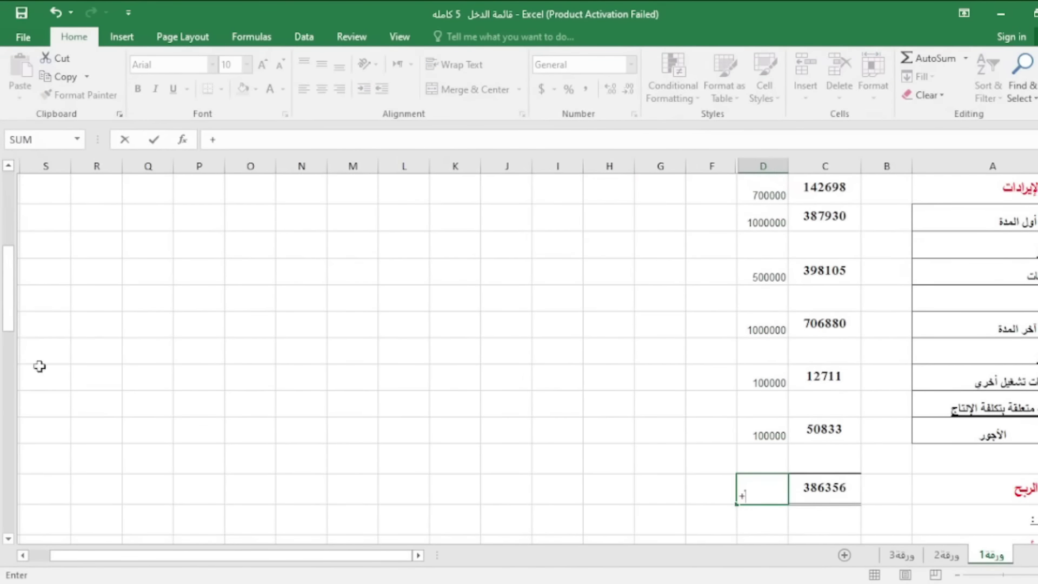
{"action": "scroll", "coordinate": [9, 300], "scroll_direction": "up", "scroll_amount": 1}
{"action": "left_click_drag", "start_coordinate": [9, 300], "coordinate": [7, 271]}
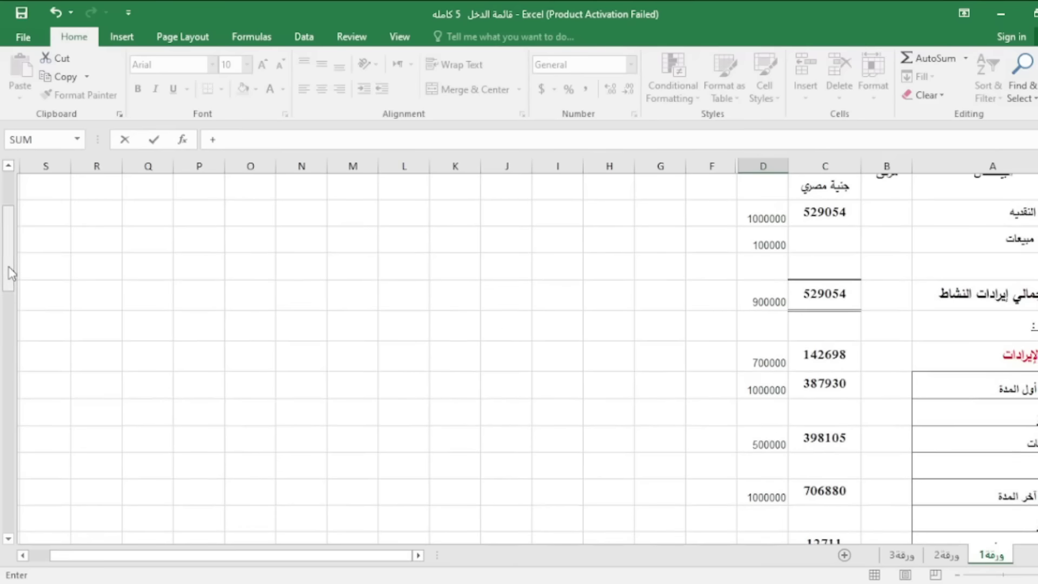
{"action": "left_click", "coordinate": [770, 299]}
{"action": "type", "text": "-"}
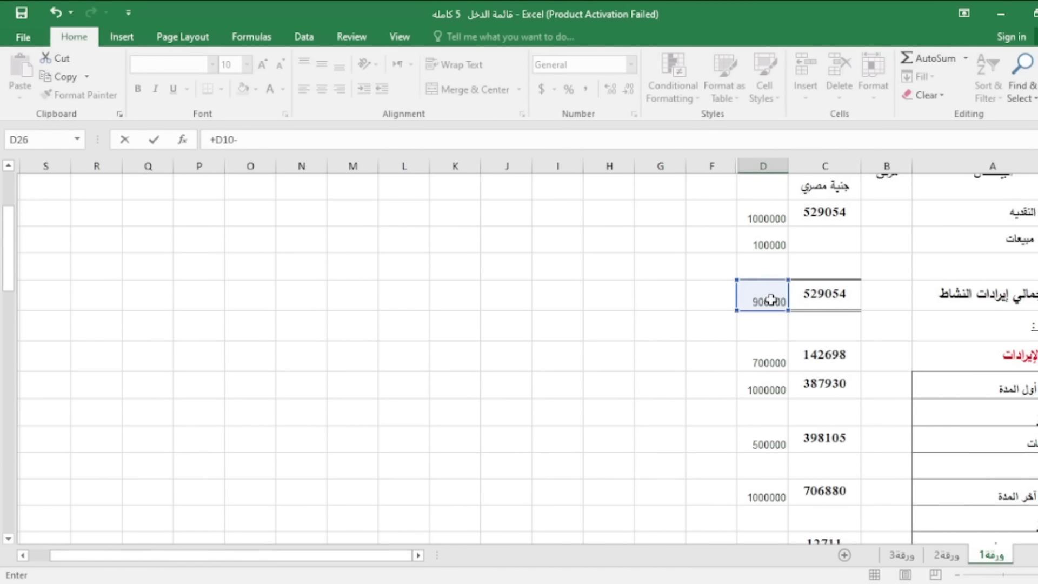
{"action": "left_click", "coordinate": [783, 365]}
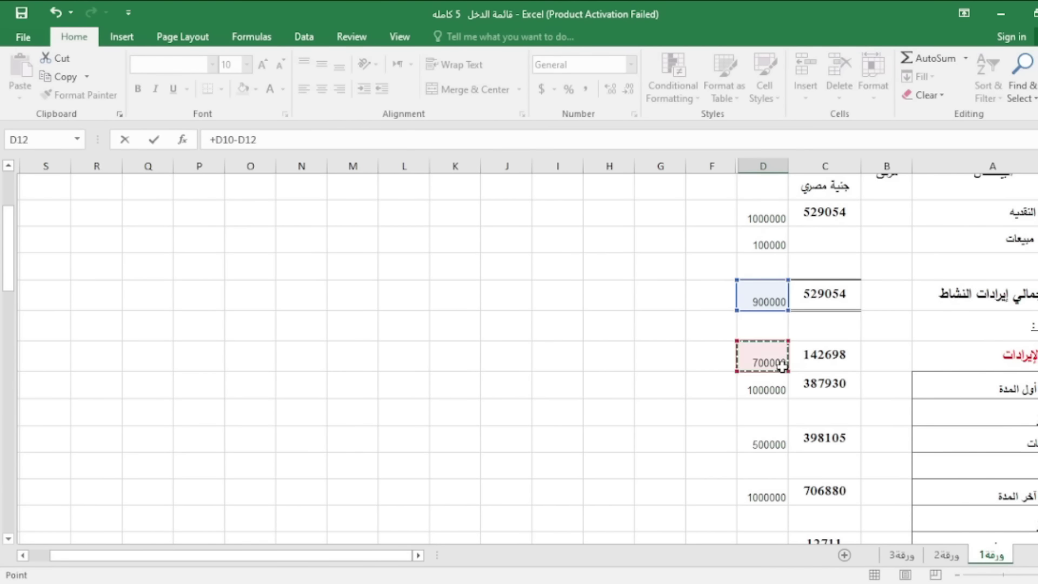
{"action": "key", "text": "Return"}
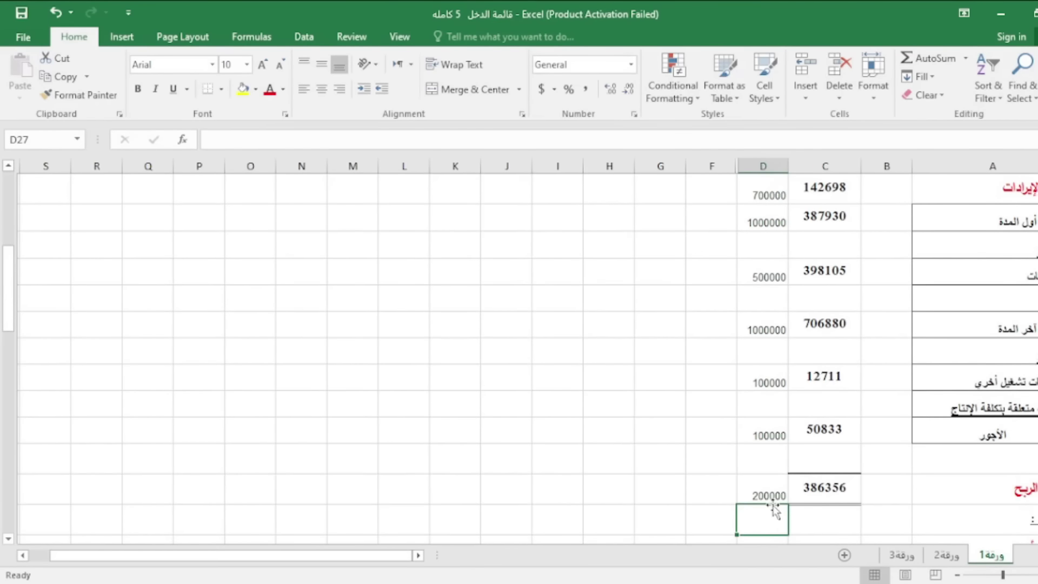
Review column D between the profit row (الربح) in row 26 and the rows just below it, down to row 30
{"action": "key", "text": "Down"}
{"action": "key", "text": "Down"}
{"action": "key", "text": "Down"}
{"action": "key", "text": "Up"}
{"action": "key", "text": "Up"}
{"action": "key", "text": "Up"}
{"action": "key", "text": "Up"}
{"action": "key", "text": "Down"}
{"action": "key", "text": "Down"}
{"action": "key", "text": "Down"}
{"action": "key", "text": "Down"}
{"action": "key", "text": "Up"}
{"action": "key", "text": "Up"}
{"action": "key", "text": "Up"}
{"action": "key", "text": "Up"}
{"action": "key", "text": "Down"}
{"action": "key", "text": "Down"}
{"action": "key", "text": "Down"}
{"action": "key", "text": "Up"}
{"action": "key", "text": "Up"}
{"action": "key", "text": "Down"}
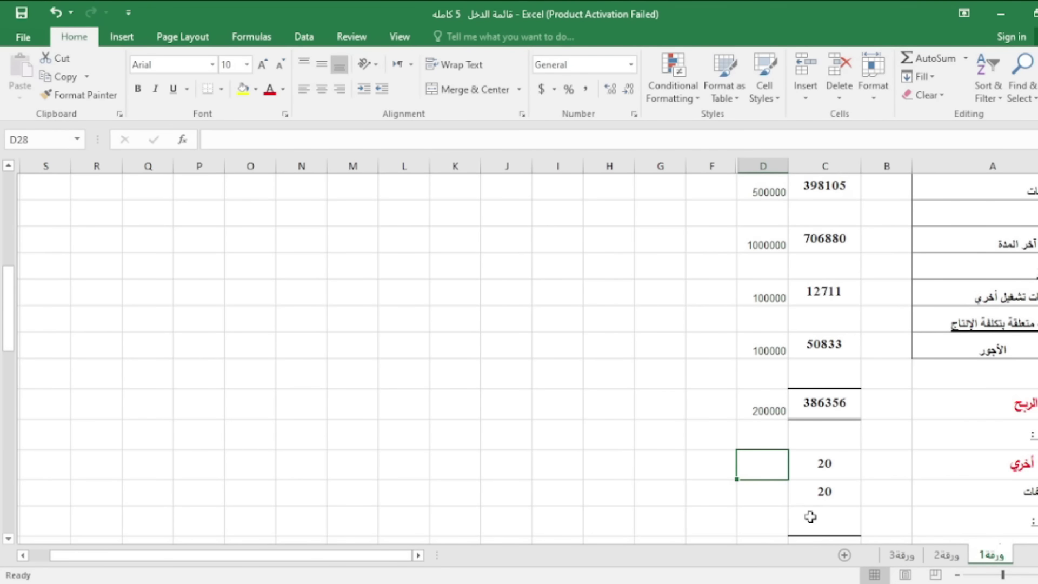